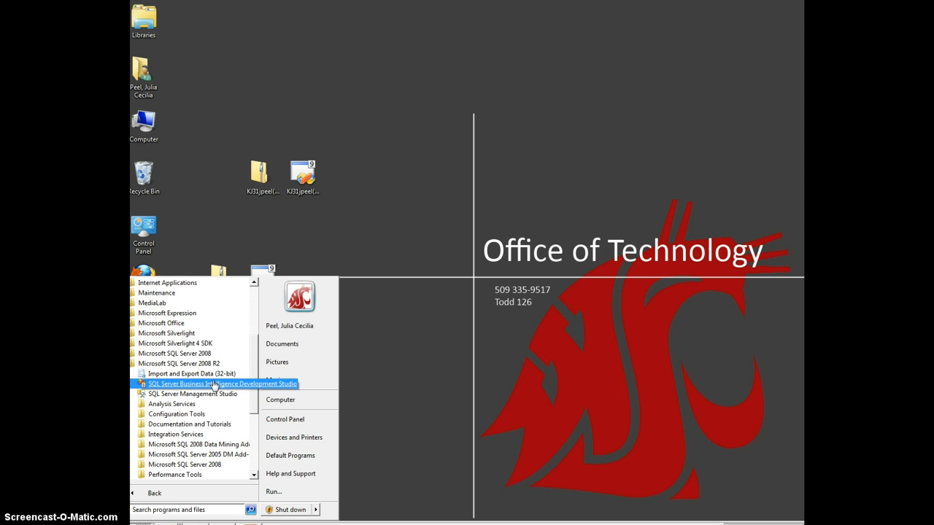
# - Launch SQL Server Business Intelligence Development Studio and open the existing Analysis Services database KJ31Group1 on server CB-OT-DEVST12.AD.WSU.EDU
pyautogui.click(214, 385)
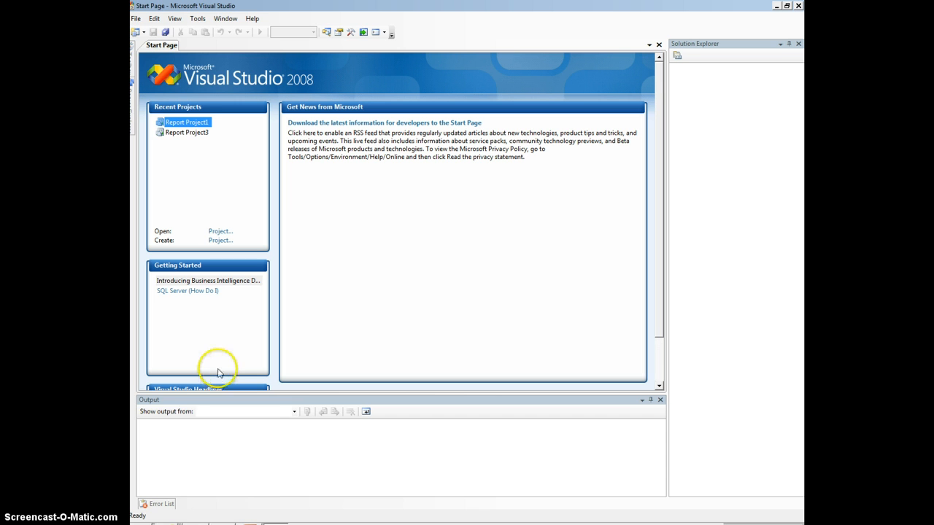
pyautogui.click(137, 20)
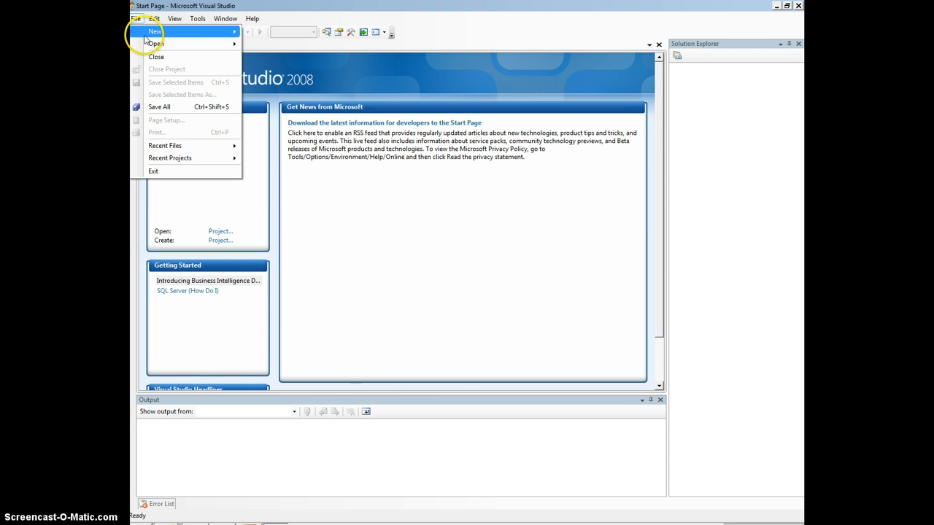
pyautogui.click(156, 44)
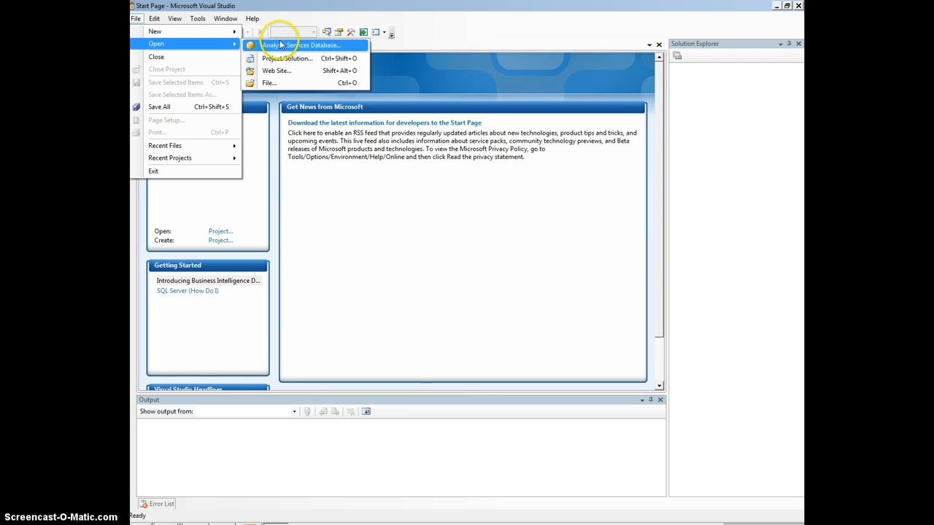
pyautogui.click(280, 45)
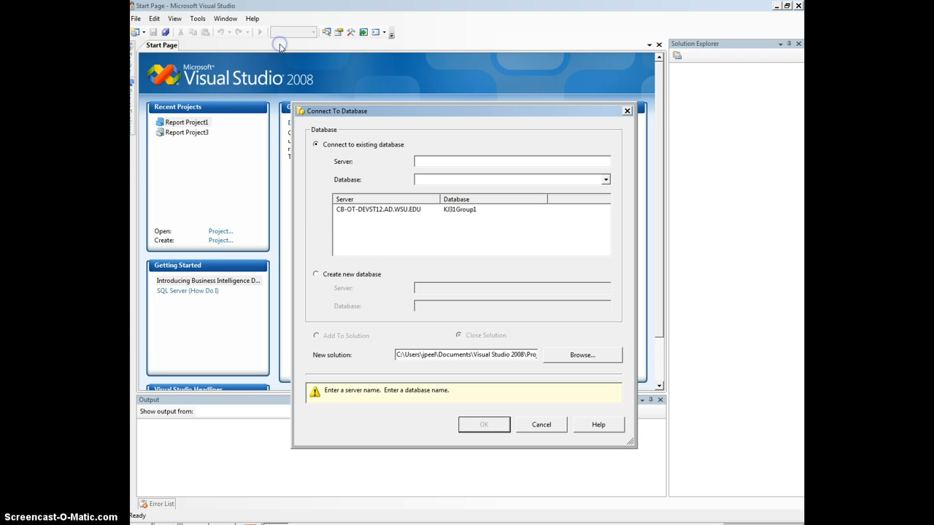
pyautogui.click(435, 162)
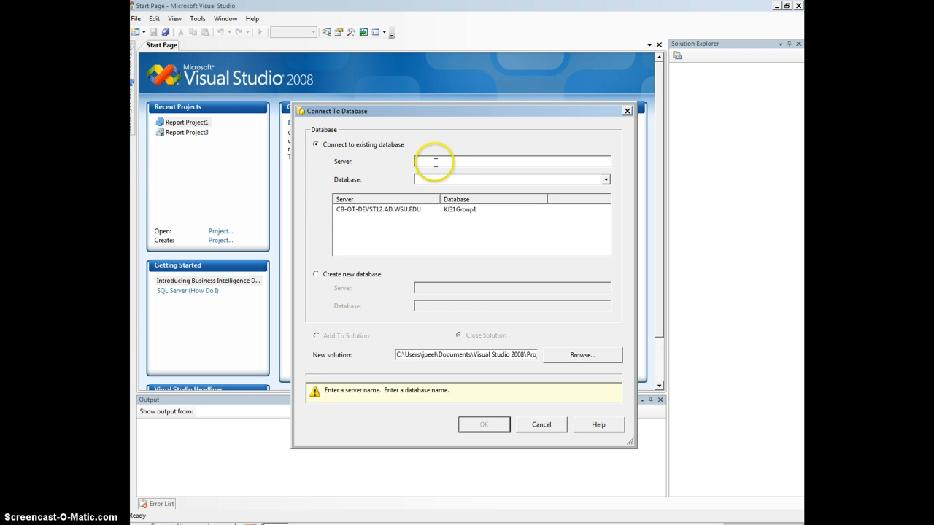
pyautogui.click(368, 210)
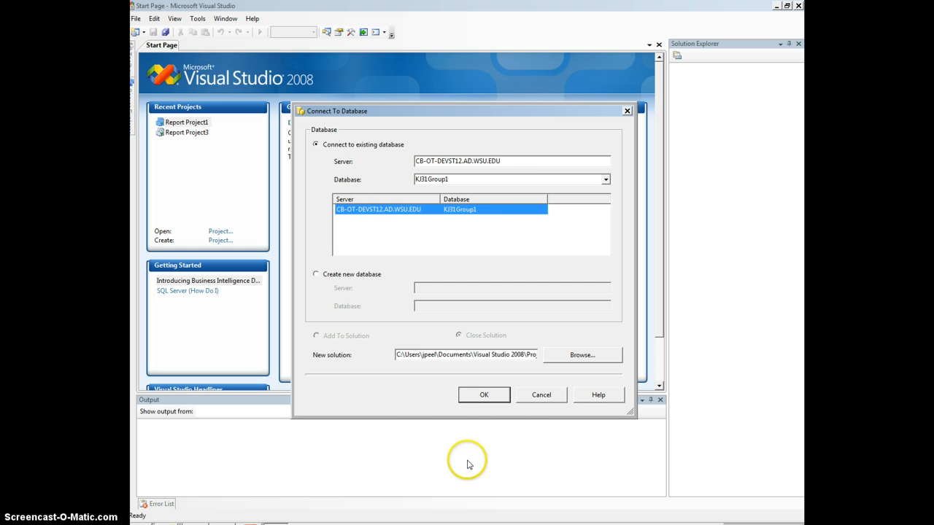
pyautogui.click(484, 395)
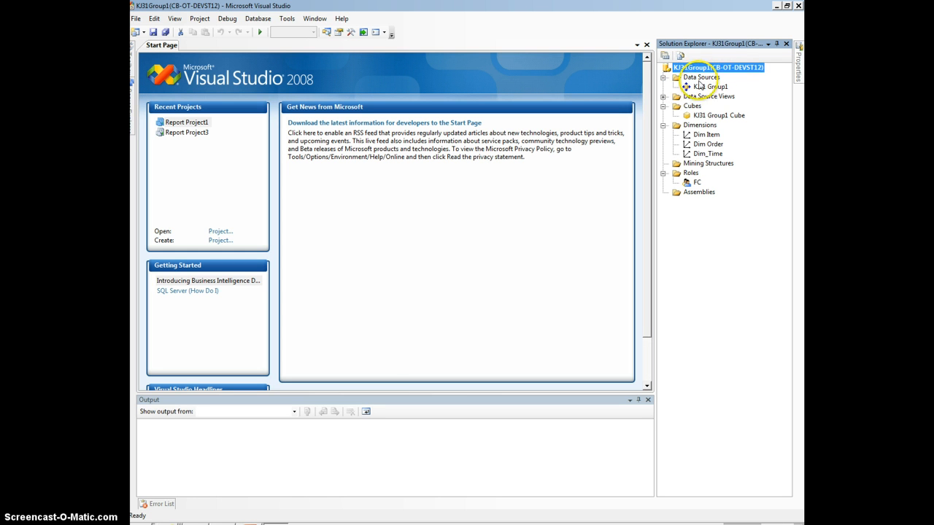
# - Open the KJ31 Group1 Cube from the project's cubes and display its browser view
pyautogui.rightClick(715, 117)
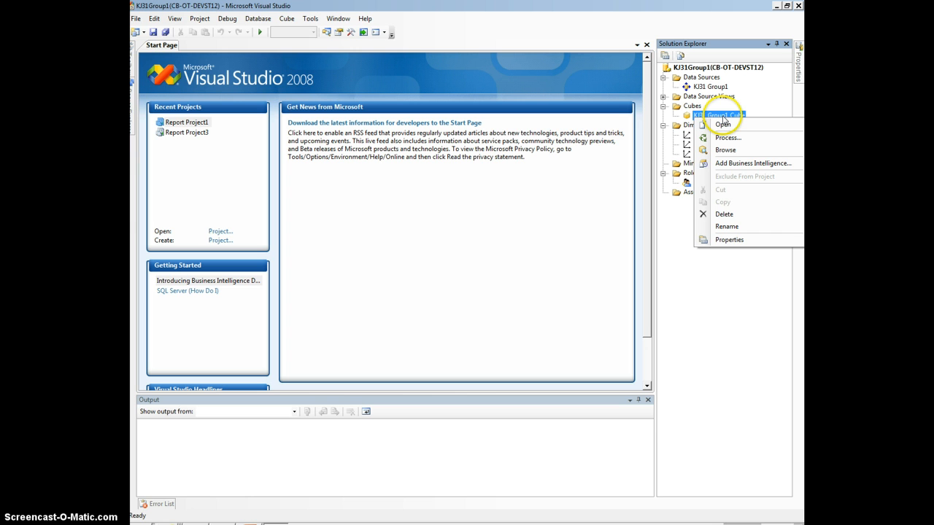
pyautogui.click(728, 125)
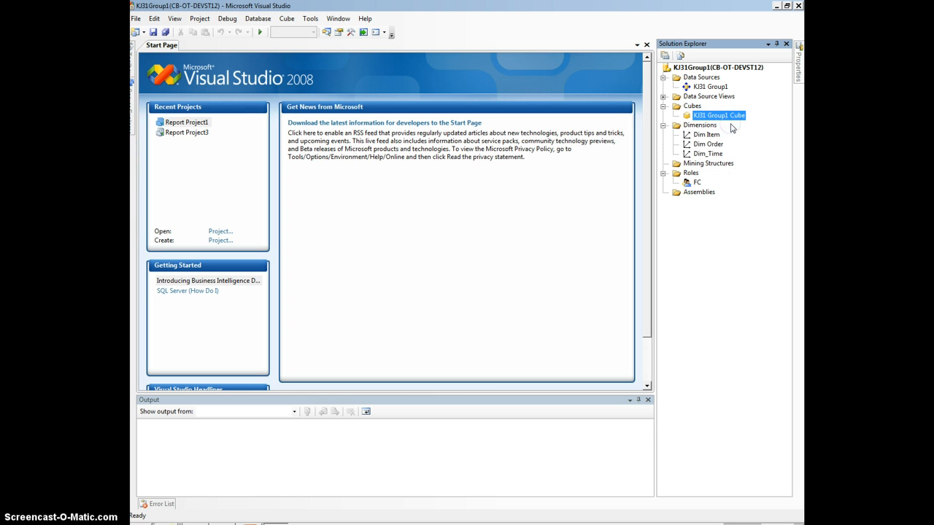
pyautogui.click(591, 301)
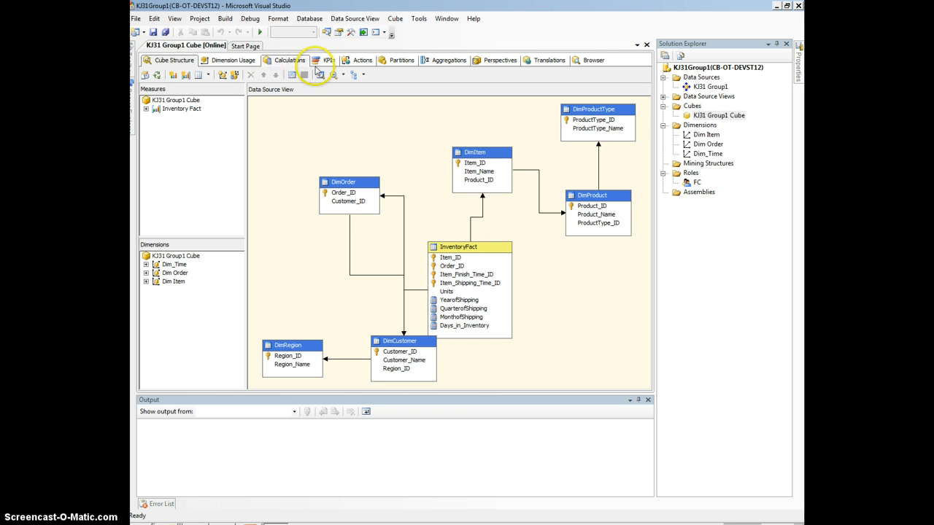
pyautogui.click(582, 62)
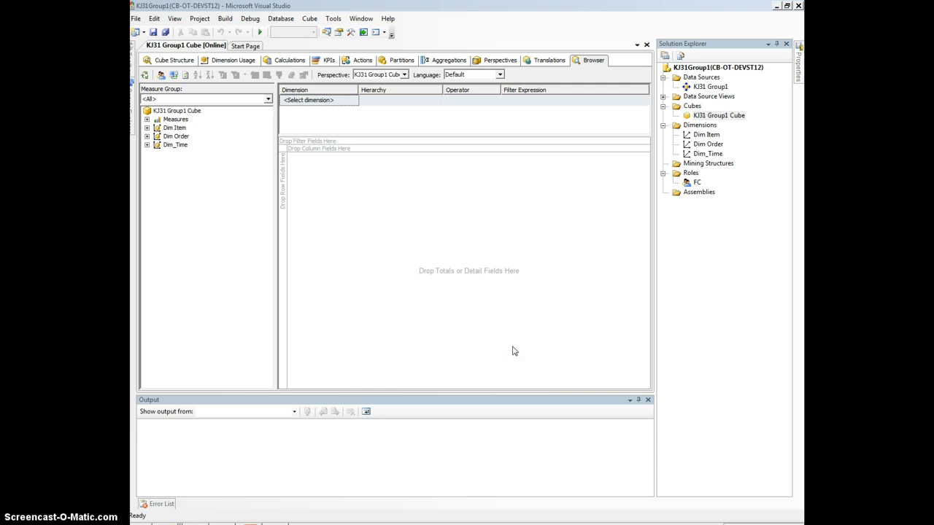
# - Add the Days In Inventory measure from Inventory Fact to the totals area of the cube's pivot table
pyautogui.click(146, 119)
pyautogui.click(157, 128)
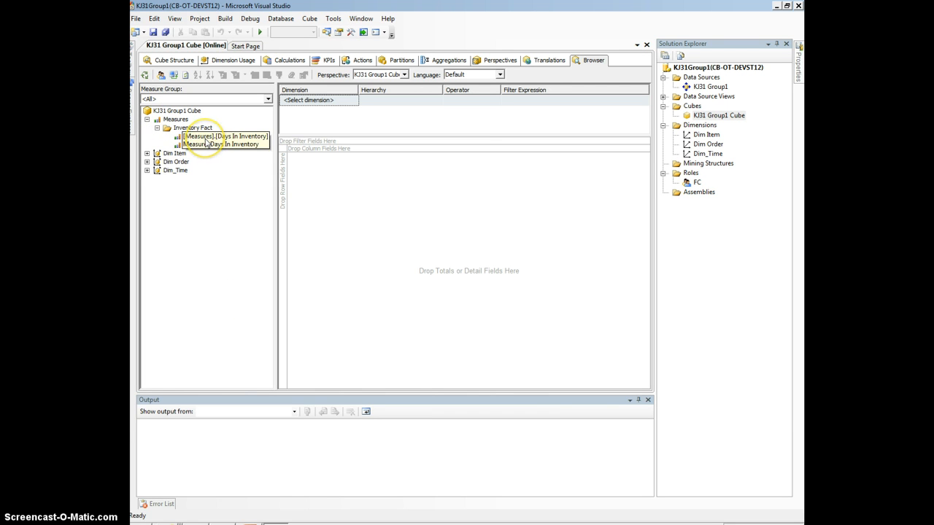
pyautogui.moveTo(206, 138); pyautogui.dragTo(433, 246)
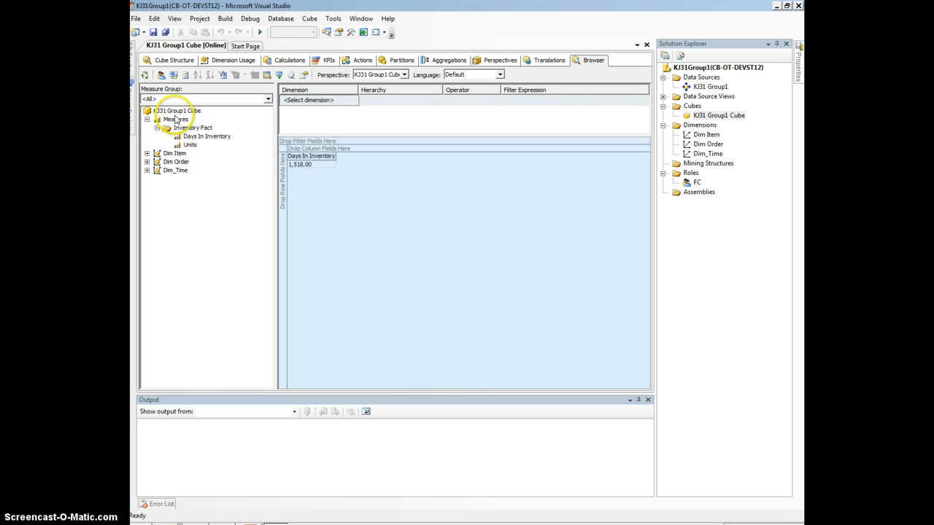
pyautogui.moveTo(214, 136); pyautogui.dragTo(439, 225)
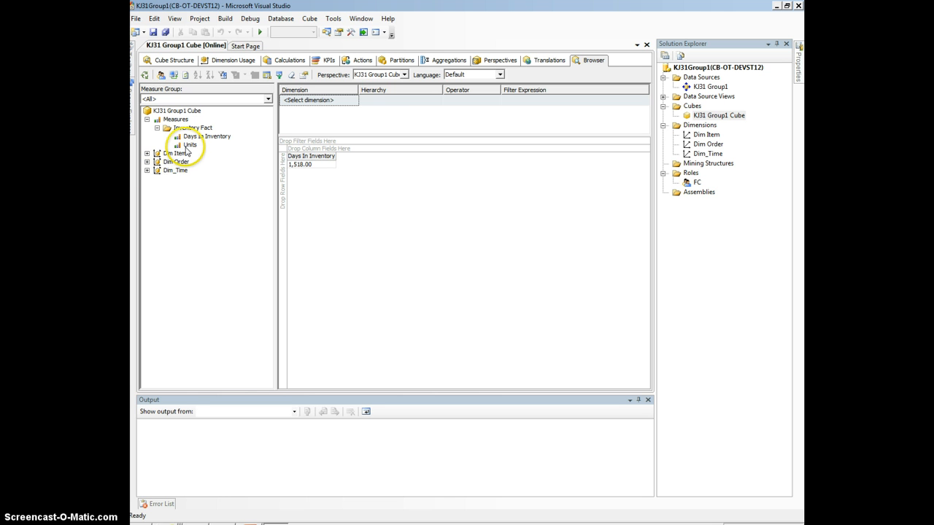
# - Add the Units measure beside Days In Inventory in the pivot table and remove it again
pyautogui.moveTo(189, 146); pyautogui.dragTo(379, 198)
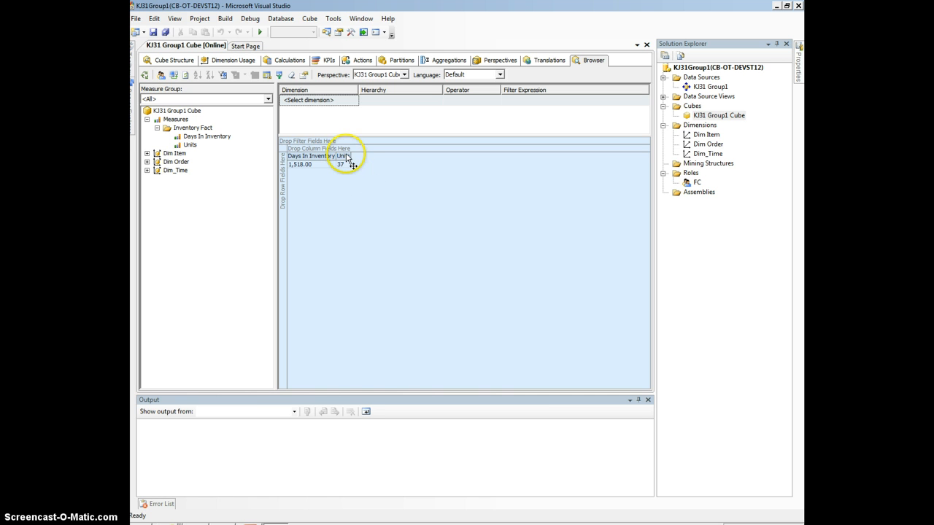
pyautogui.moveTo(341, 157); pyautogui.dragTo(226, 177)
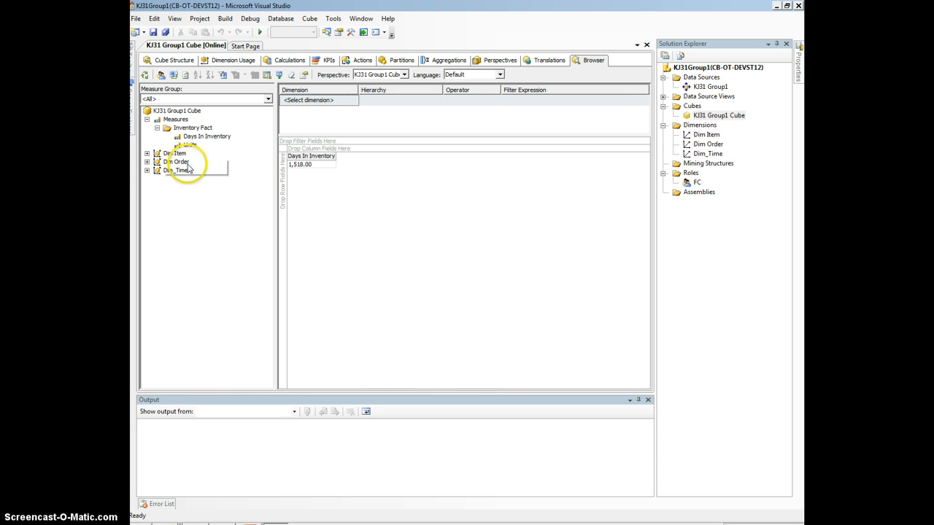
# - Review the fields of Dim Item and Dim Order, and place the Dim_Time Hierarchy in the pivot table's row fields
pyautogui.click(146, 153)
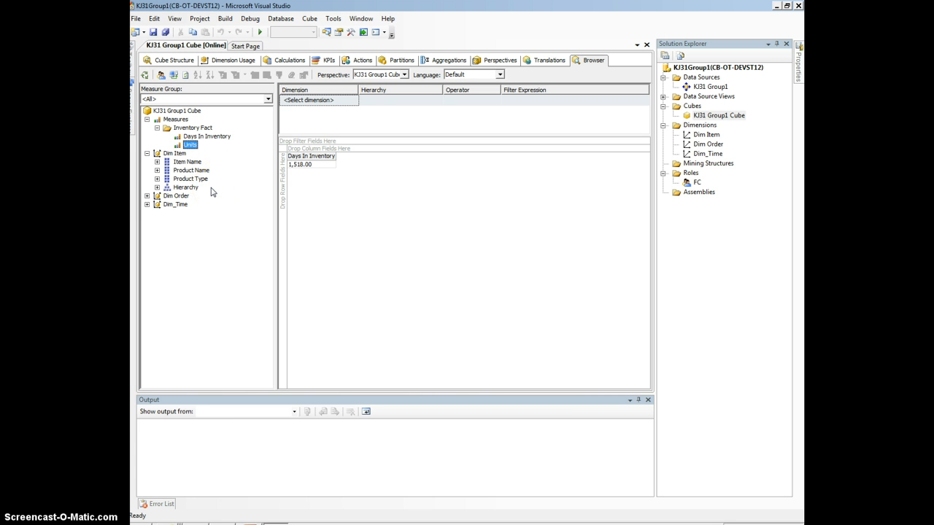
pyautogui.click(147, 153)
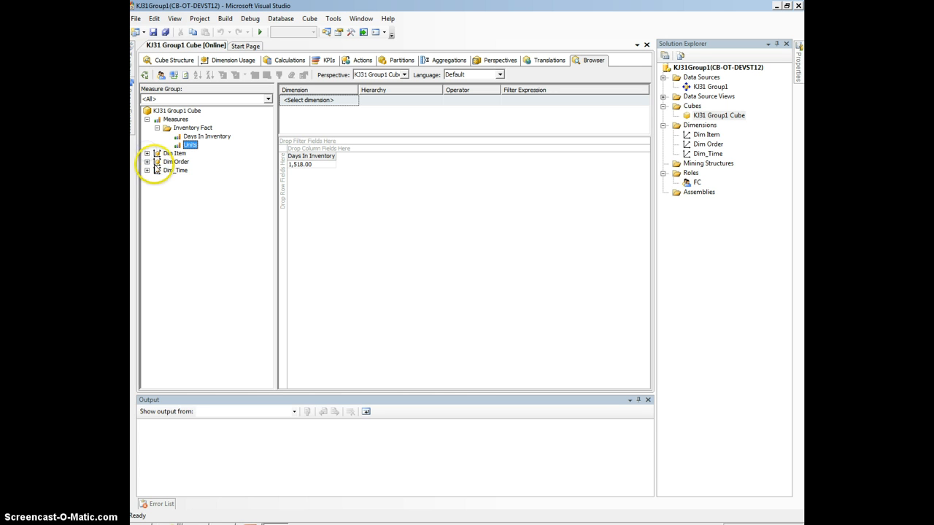
pyautogui.click(146, 161)
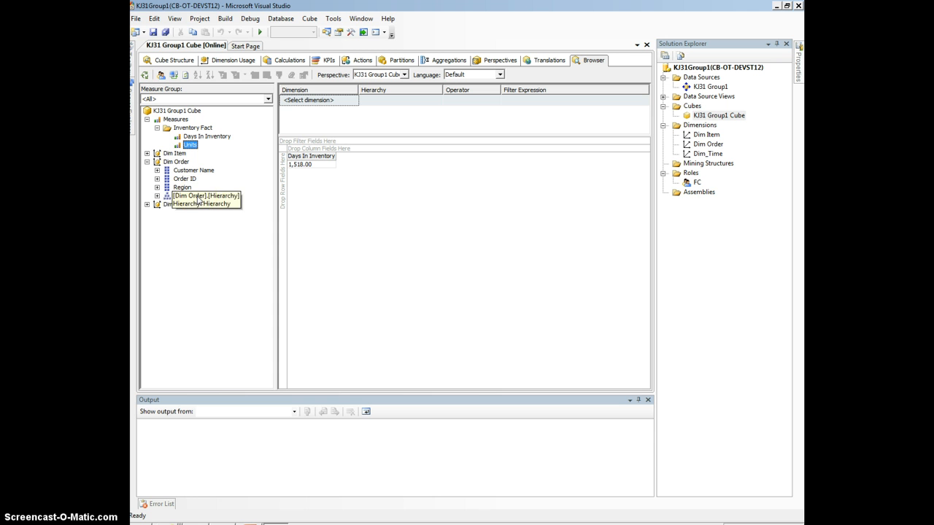
pyautogui.click(146, 162)
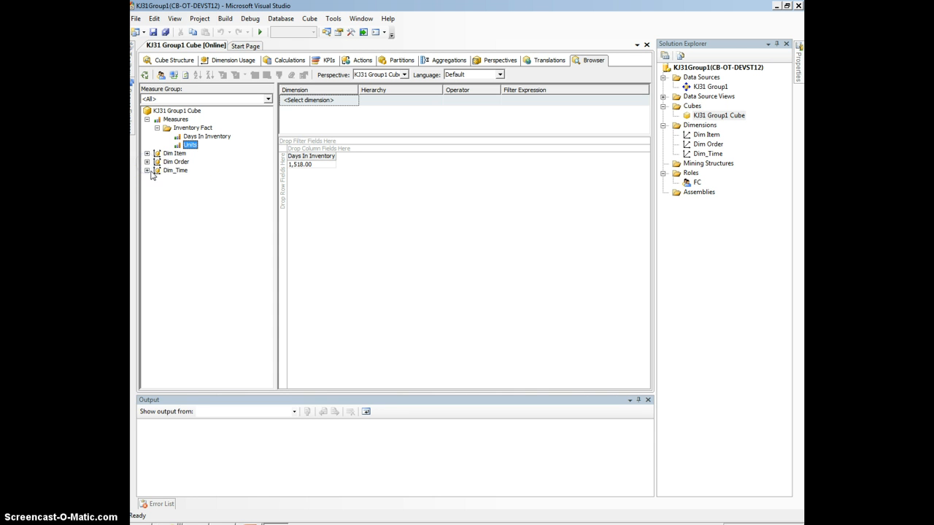
pyautogui.click(146, 171)
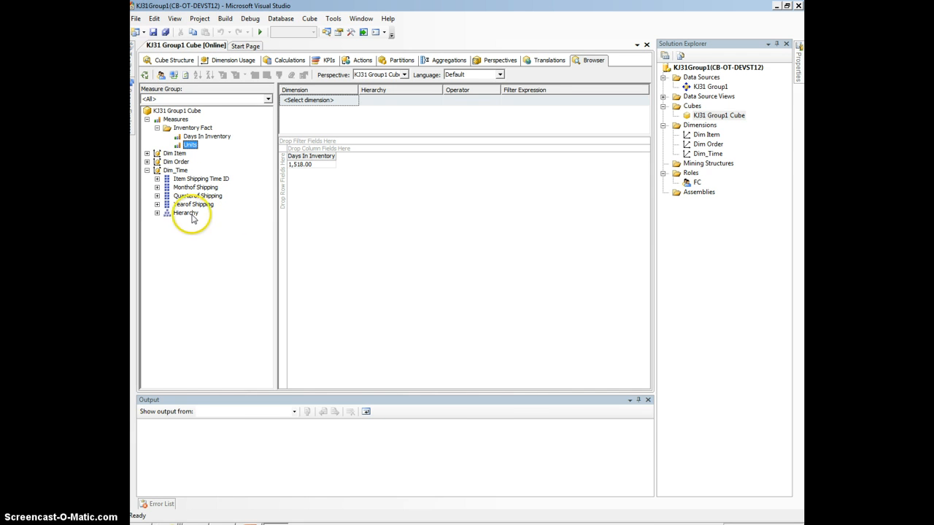
pyautogui.moveTo(298, 178); pyautogui.dragTo(284, 182)
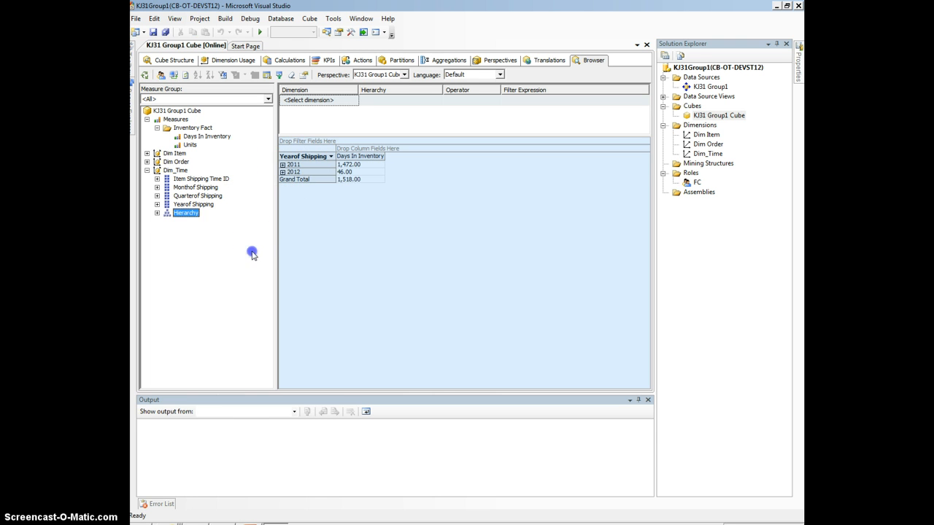
# - Add Product Name from Dim Item to the pivot table's column fields and auto-hide the Solution Explorer for more room
pyautogui.click(147, 171)
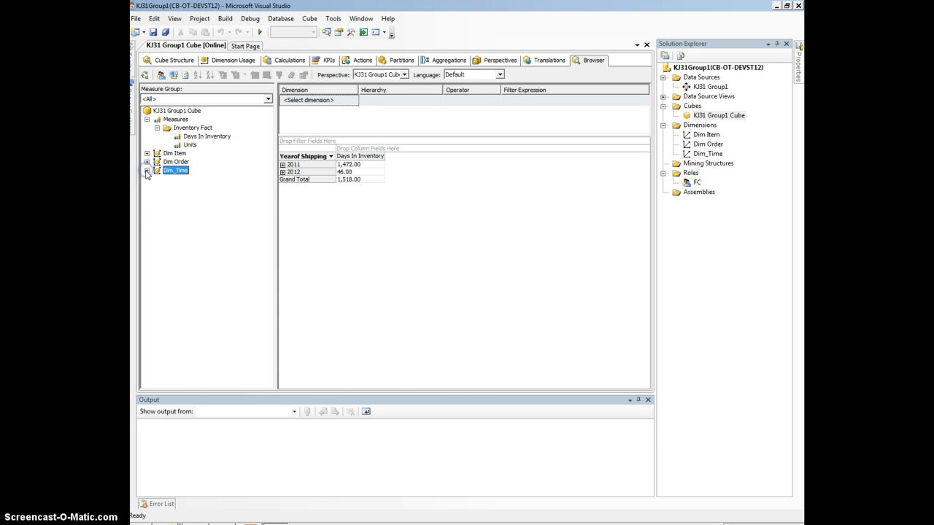
pyautogui.click(147, 153)
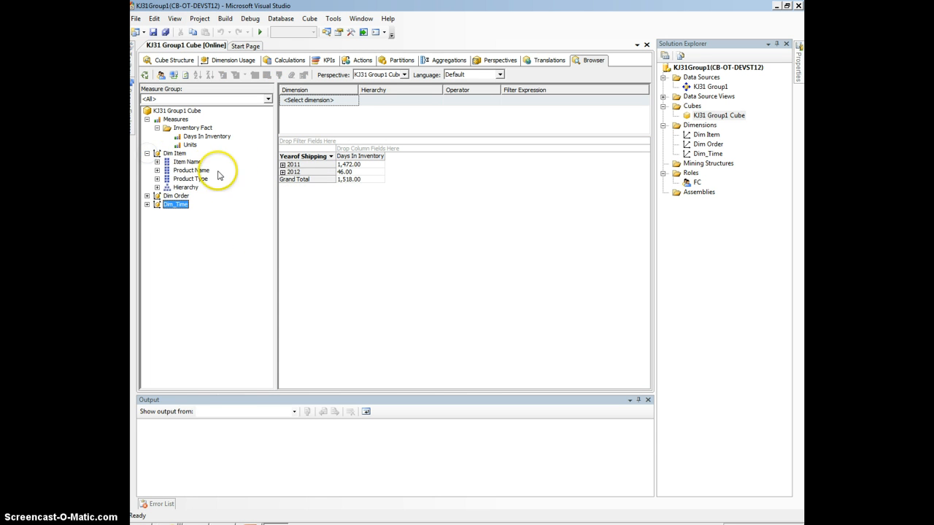
pyautogui.moveTo(197, 171); pyautogui.dragTo(383, 150)
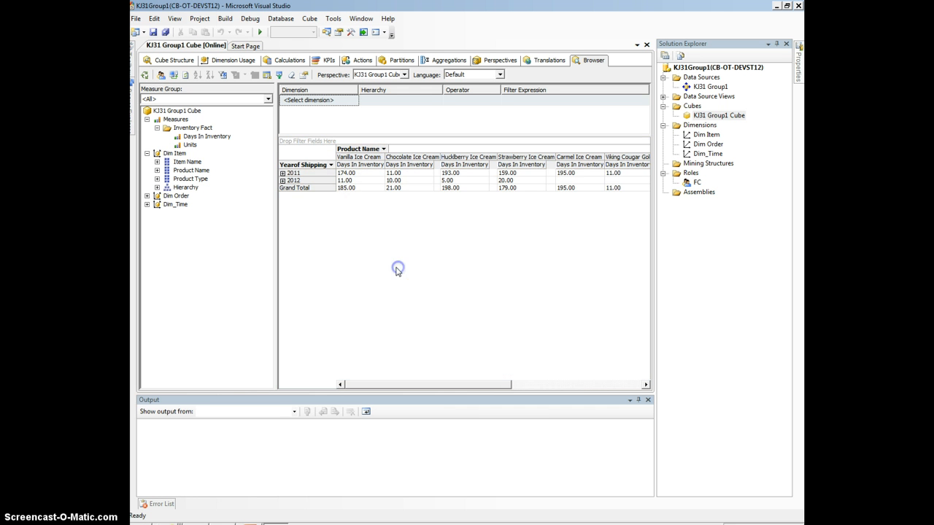
pyautogui.click(778, 45)
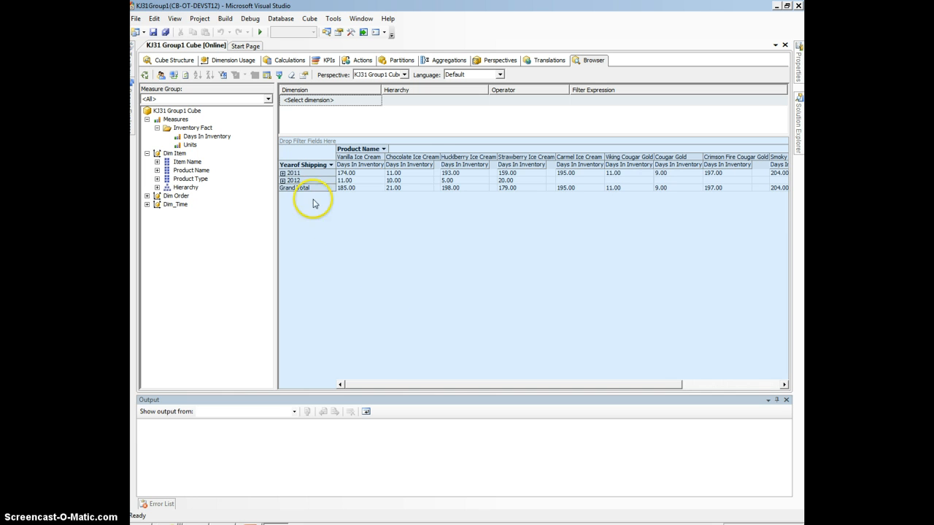
# - Drill down from 2011 through 2011Q1 and 201102 to the shipping date, and inspect the values across the product columns
pyautogui.click(282, 174)
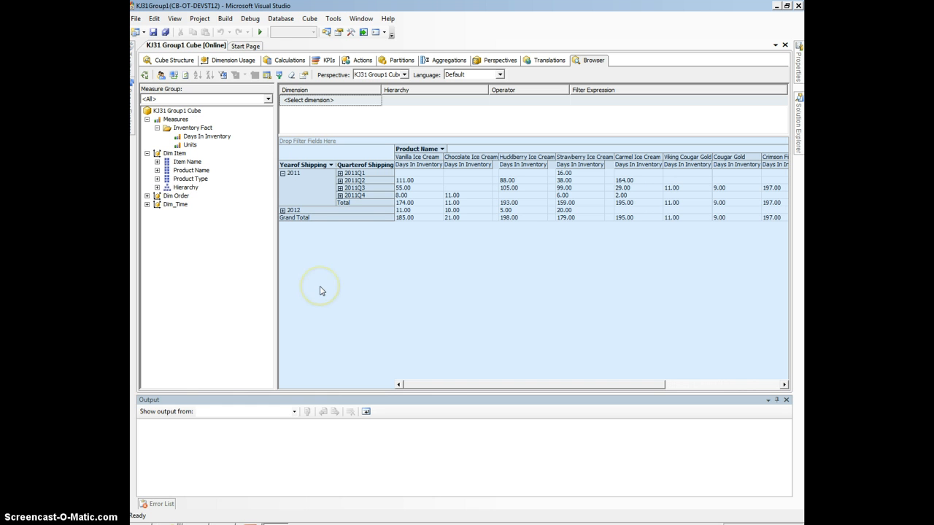
pyautogui.click(340, 172)
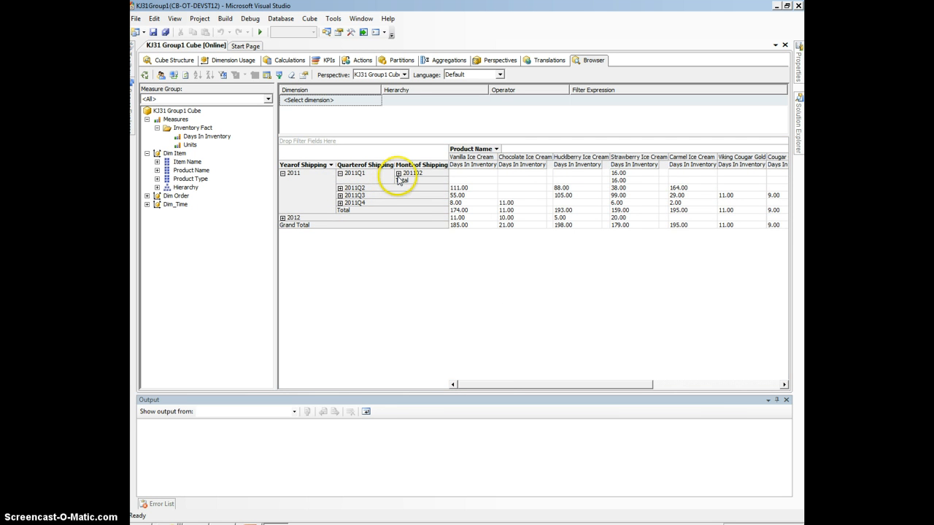
pyautogui.click(398, 173)
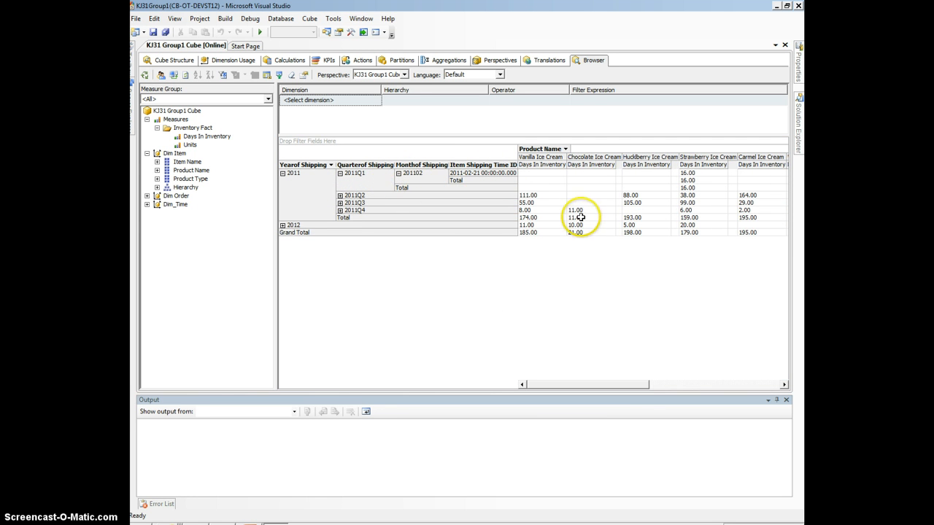
pyautogui.moveTo(625, 385); pyautogui.dragTo(660, 385)
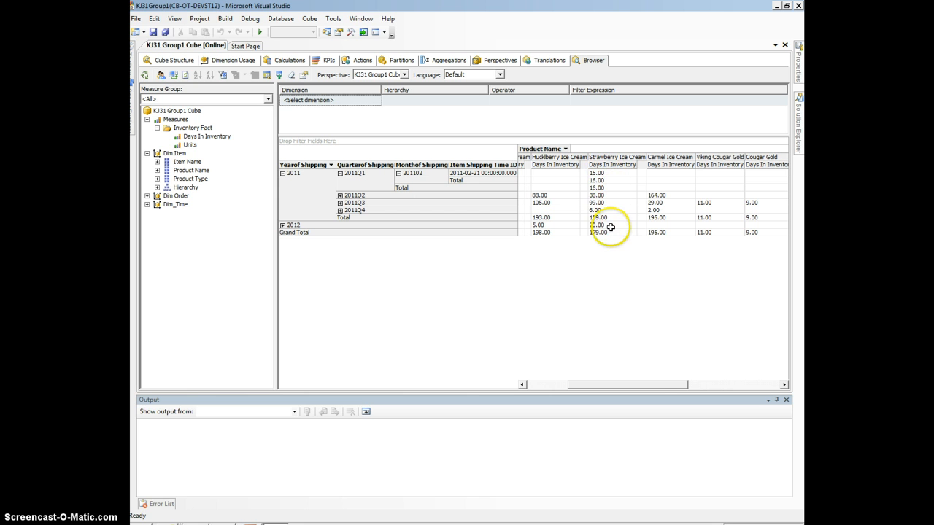
pyautogui.moveTo(668, 384); pyautogui.dragTo(612, 385)
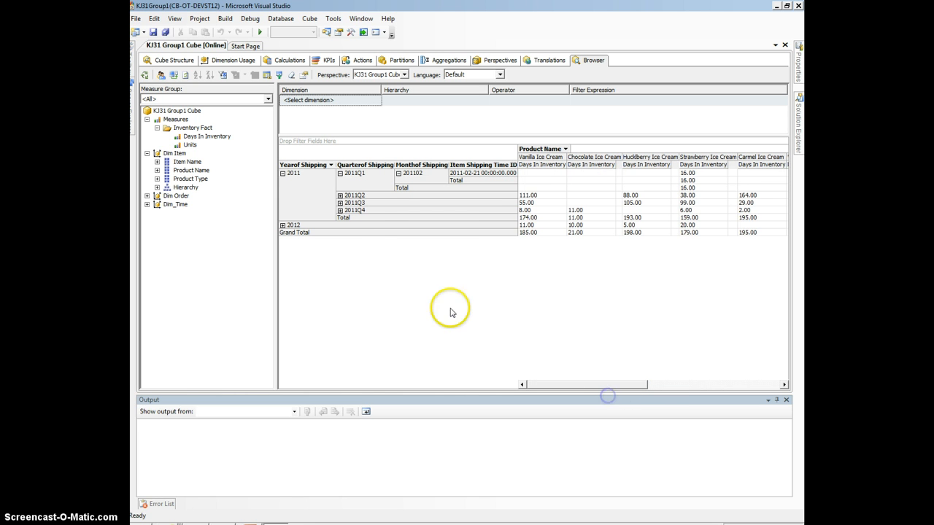
# - Roll 201102 and 2011Q1 back up to the quarter level and expand 2012 into its quarters
pyautogui.click(398, 173)
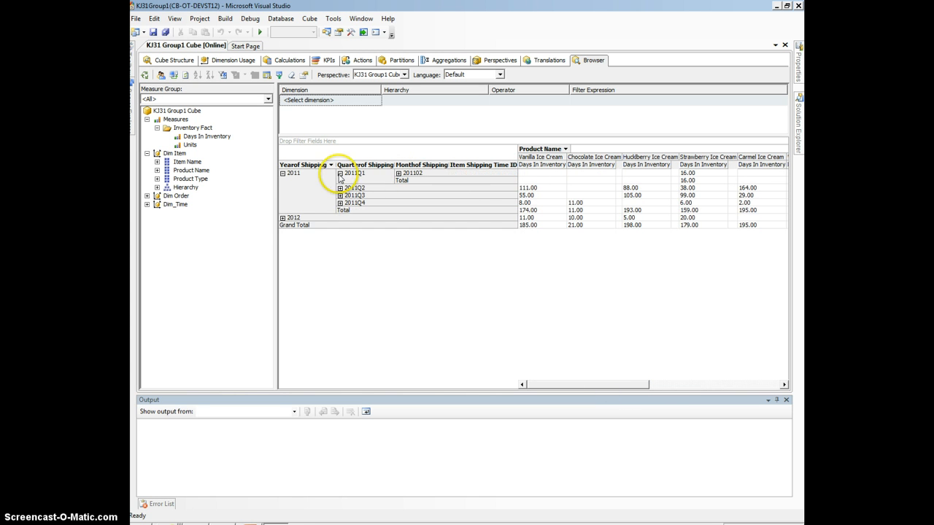
pyautogui.click(339, 173)
pyautogui.click(282, 210)
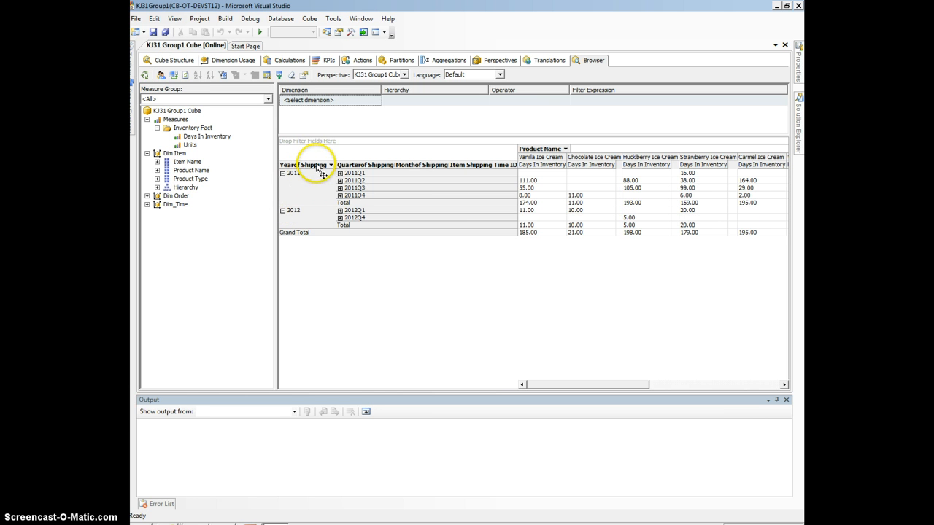
# - Remove the Yearof Shipping and Quarterof Shipping levels from the pivot table's row fields so rows start at Monthof Shipping
pyautogui.moveTo(318, 166); pyautogui.dragTo(233, 204)
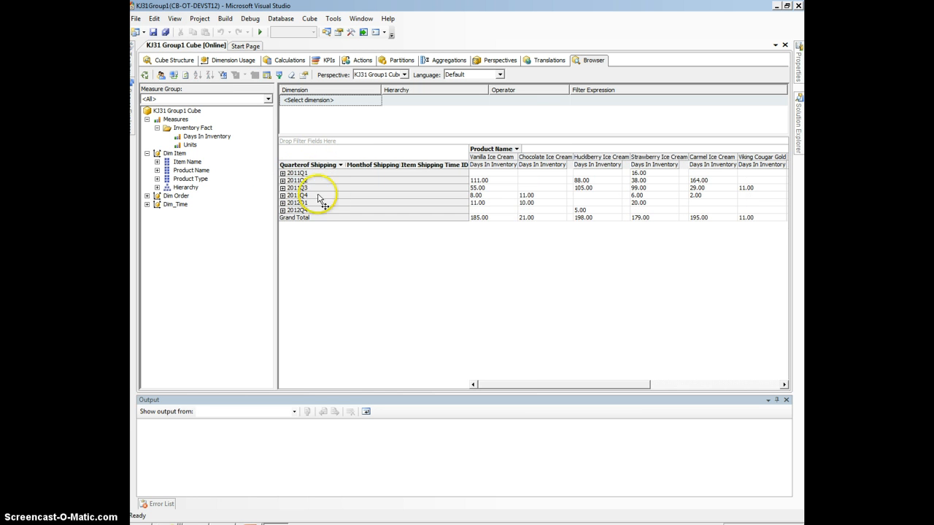
pyautogui.moveTo(327, 166)
pyautogui.mouseDown()
pyautogui.moveTo(240, 202)
pyautogui.moveTo(316, 167)
pyautogui.mouseUp()
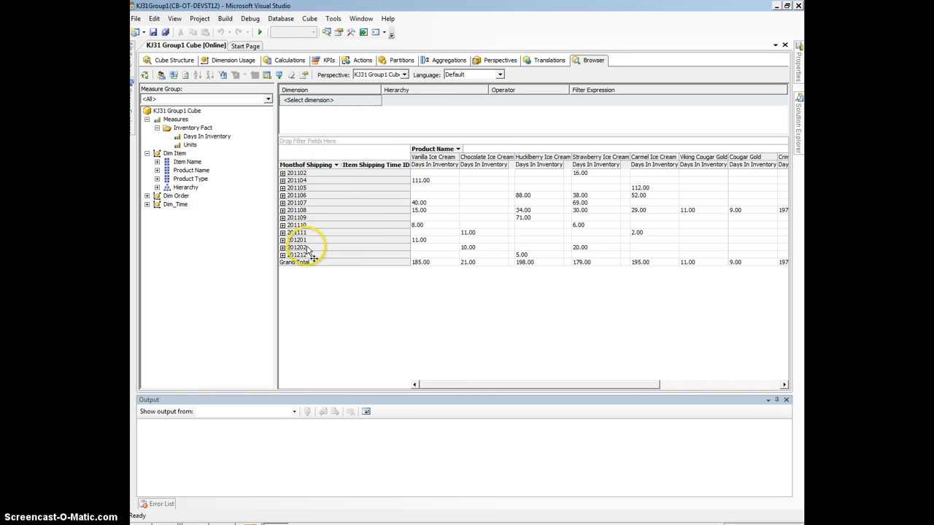
# - Remove the Monthof Shipping and Item Shipping Time ID levels from the pivot table's row fields
pyautogui.moveTo(259, 184); pyautogui.dragTo(248, 188)
pyautogui.moveTo(321, 165); pyautogui.dragTo(248, 200)
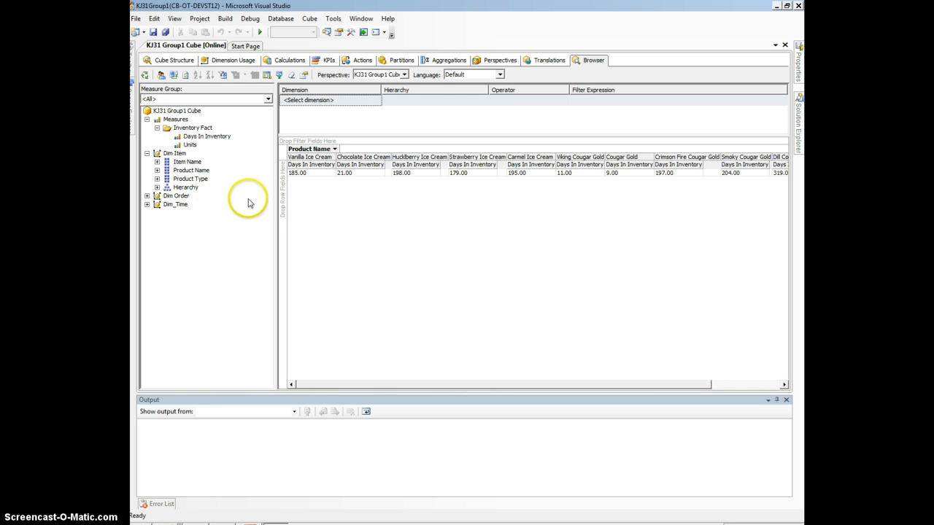
# - Try Region from Dim Order as the pivot table's row field and take it back out of the rows
pyautogui.click(147, 196)
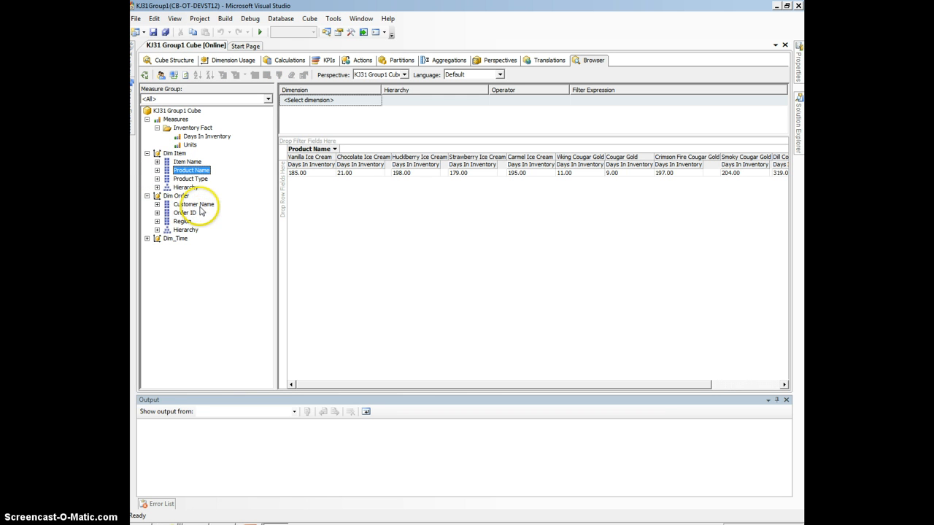
pyautogui.moveTo(196, 213); pyautogui.dragTo(285, 207)
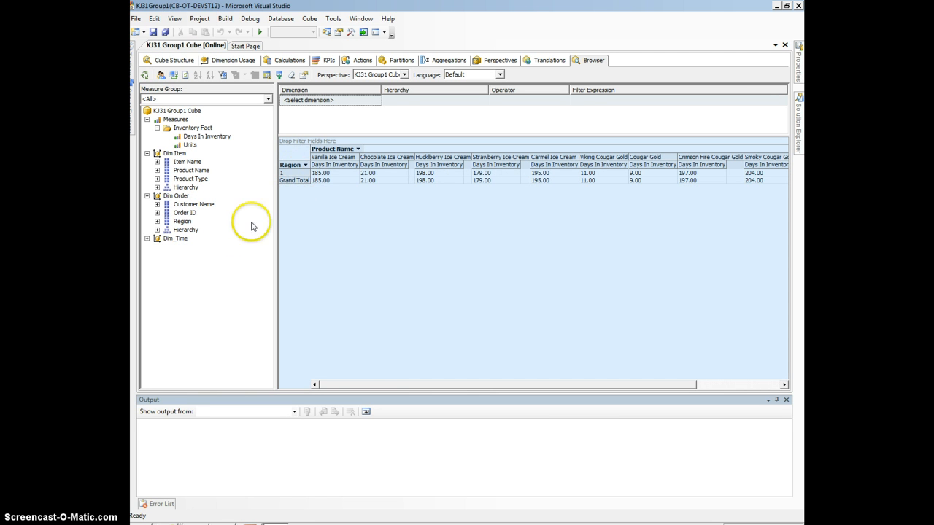
pyautogui.click(291, 173)
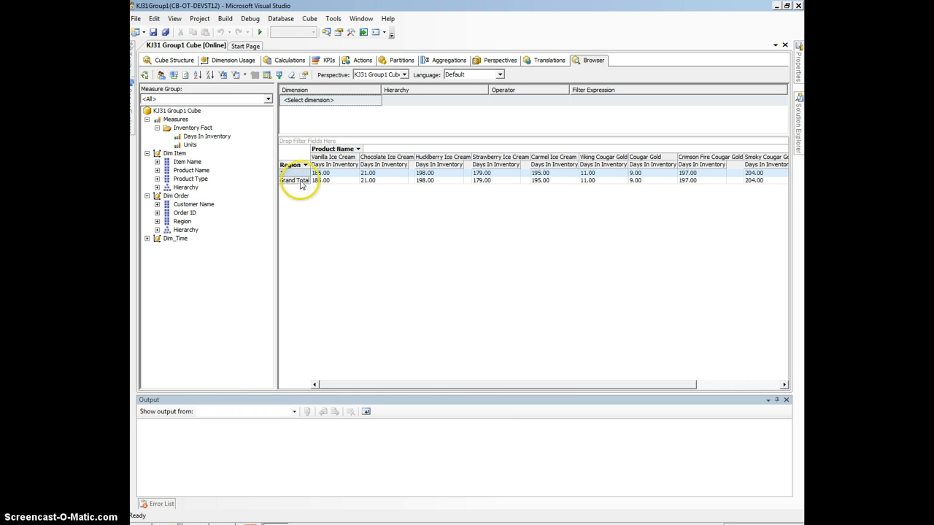
pyautogui.moveTo(286, 167); pyautogui.dragTo(251, 194)
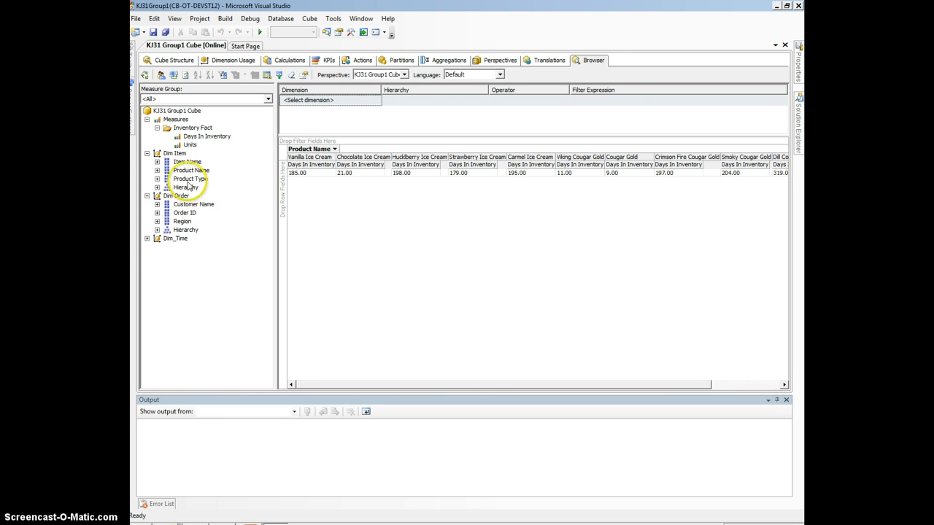
# - Collapse Dim Item and Dim Order in the cube's metadata tree and look through the attributes of Dim_Time
pyautogui.click(147, 153)
pyautogui.click(146, 161)
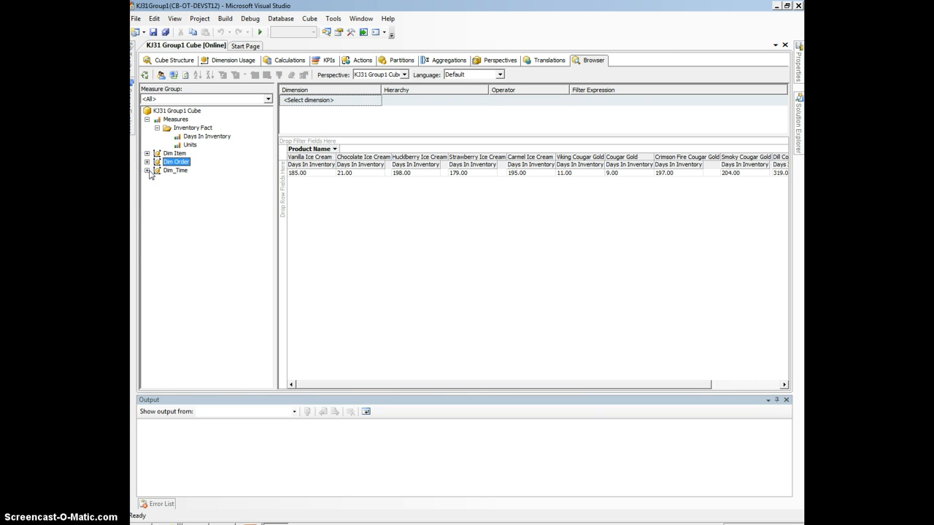
pyautogui.click(147, 170)
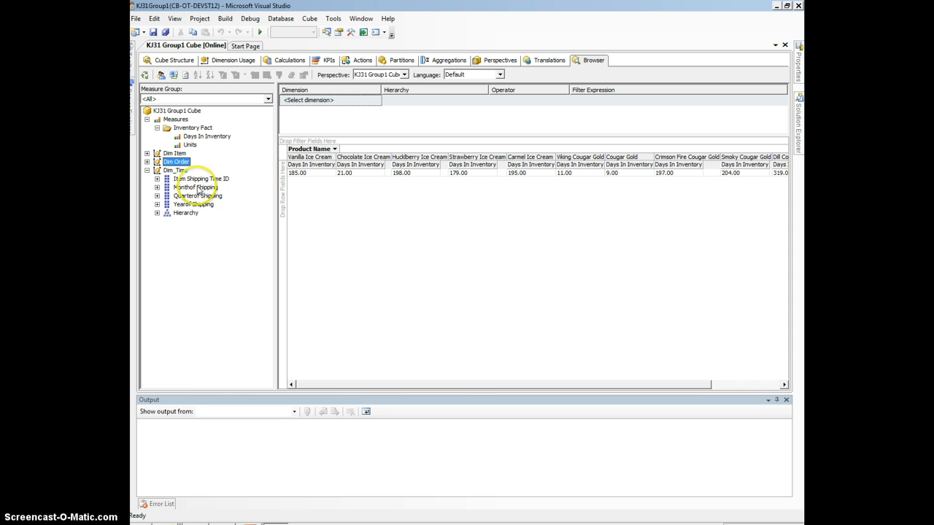
pyautogui.click(147, 170)
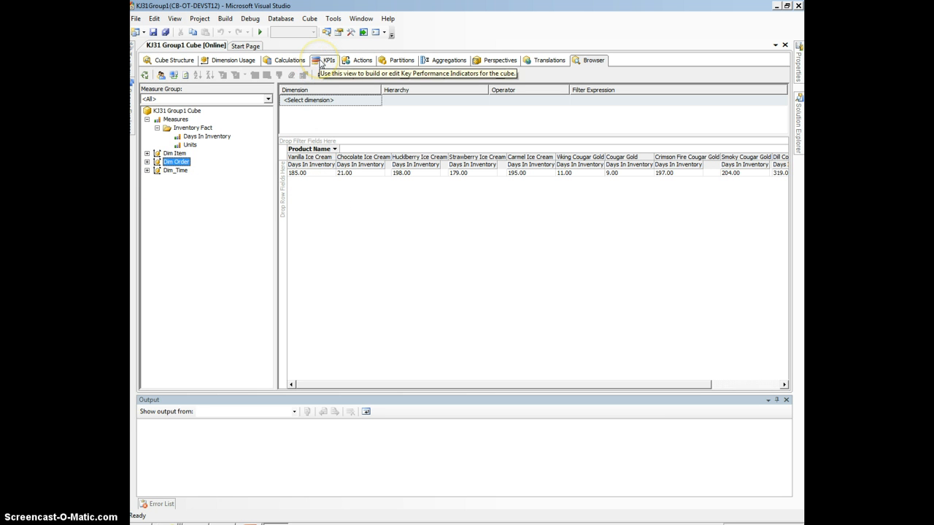
# - Open the cube's KPIs in browser view and inspect the status gauge of the Days In Inventory KPI
pyautogui.click(320, 62)
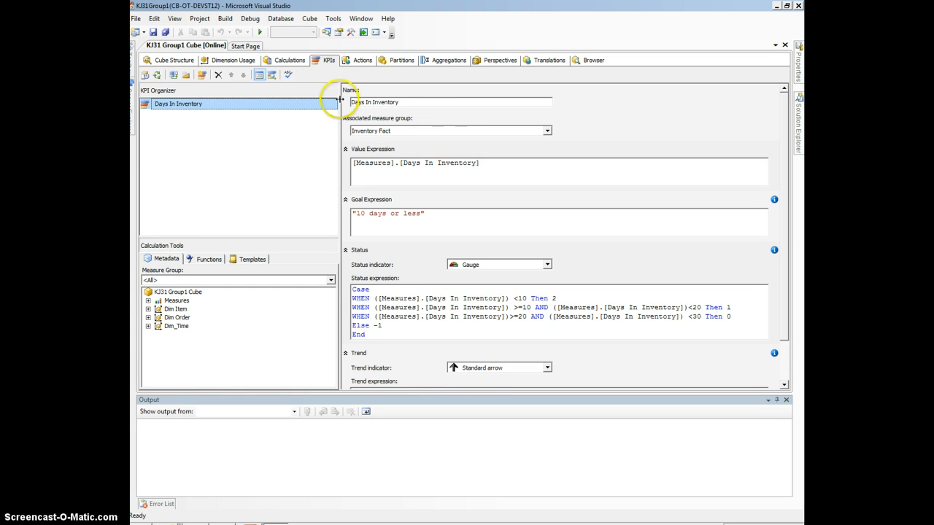
pyautogui.click(274, 76)
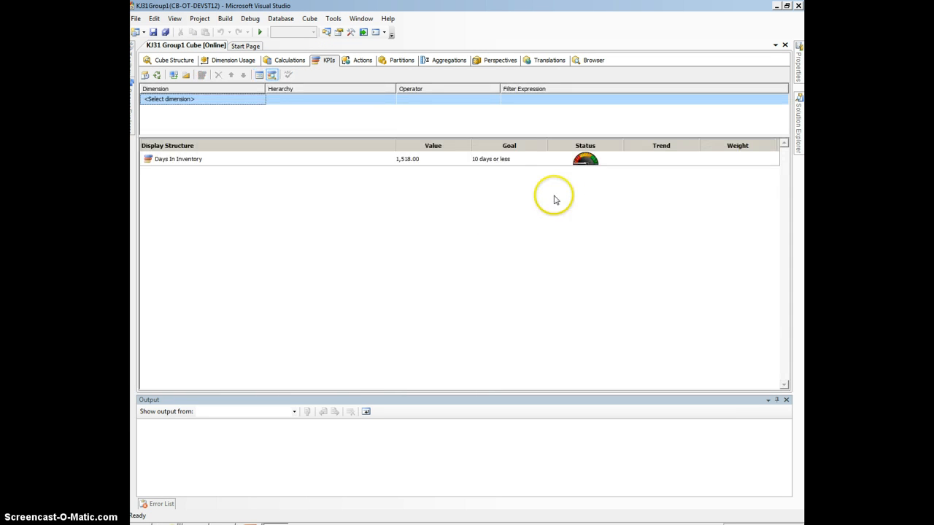
pyautogui.moveTo(596, 163)
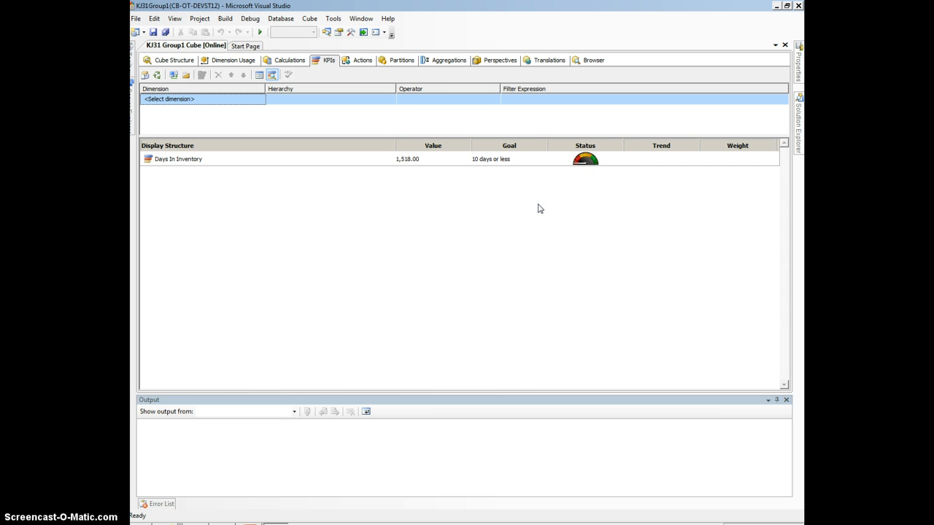
# - Add a KPI browser filter on the Dim_Time dimension with the Item Shipping Time ID hierarchy and the Equal operator
pyautogui.click(211, 100)
pyautogui.click(259, 102)
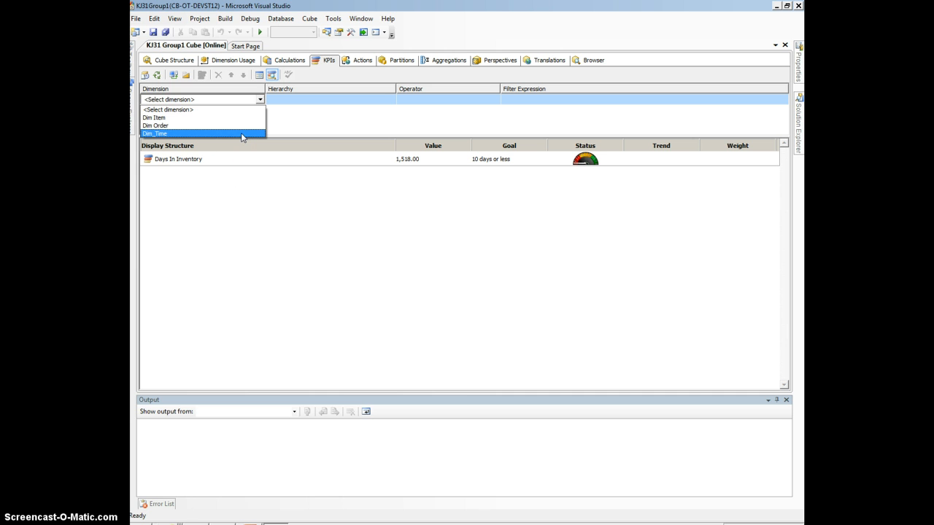
pyautogui.click(241, 134)
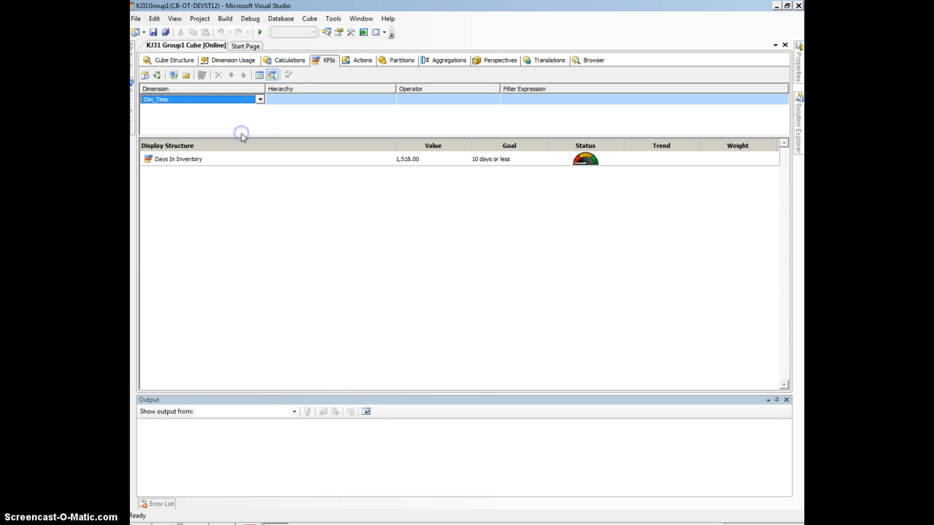
pyautogui.click(310, 100)
pyautogui.click(391, 101)
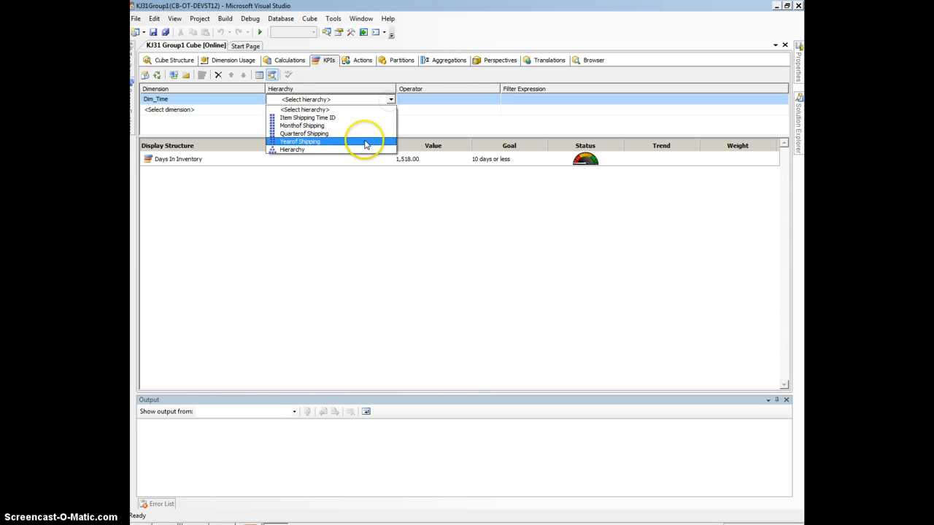
pyautogui.click(351, 119)
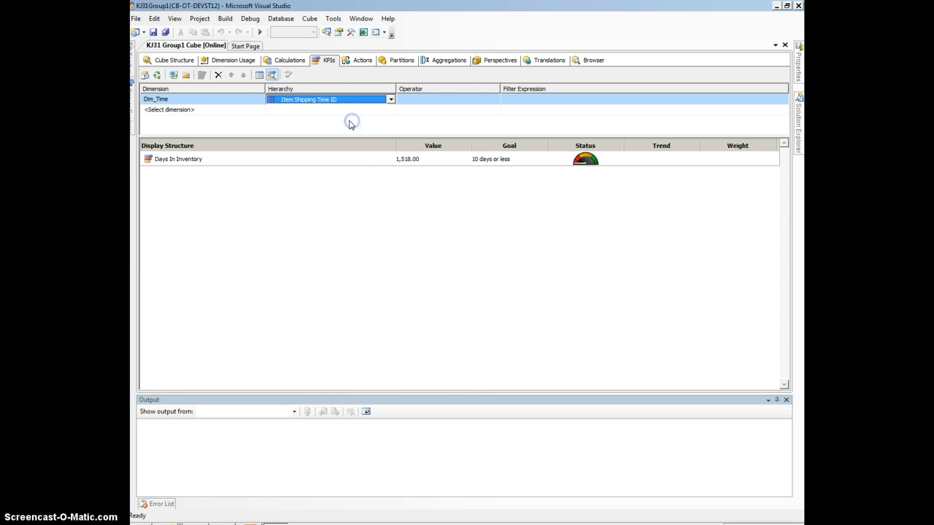
pyautogui.click(567, 105)
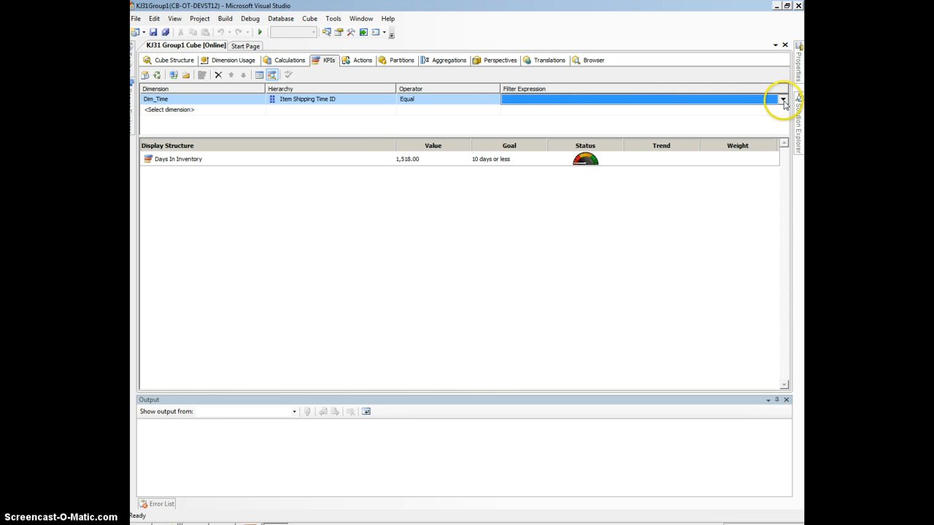
# - Set the KPI filter expression to the shipping date 2011-08-21 and refresh the Days In Inventory value
pyautogui.click(782, 99)
pyautogui.click(516, 118)
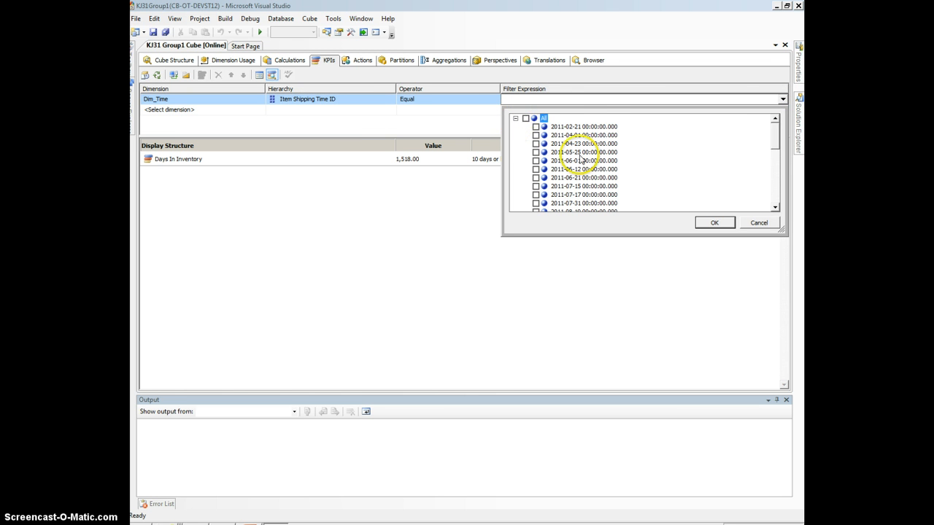
pyautogui.scroll(-5, 708, 192)
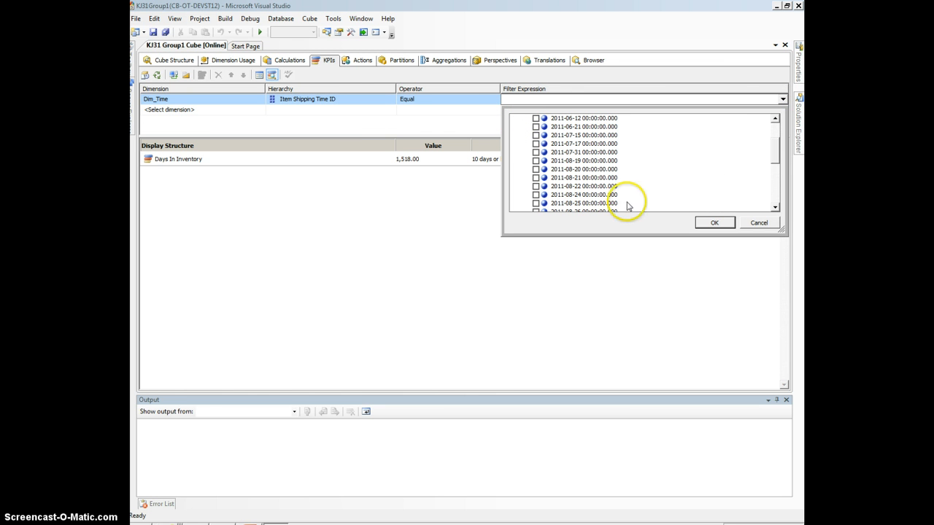
pyautogui.click(535, 178)
pyautogui.click(713, 224)
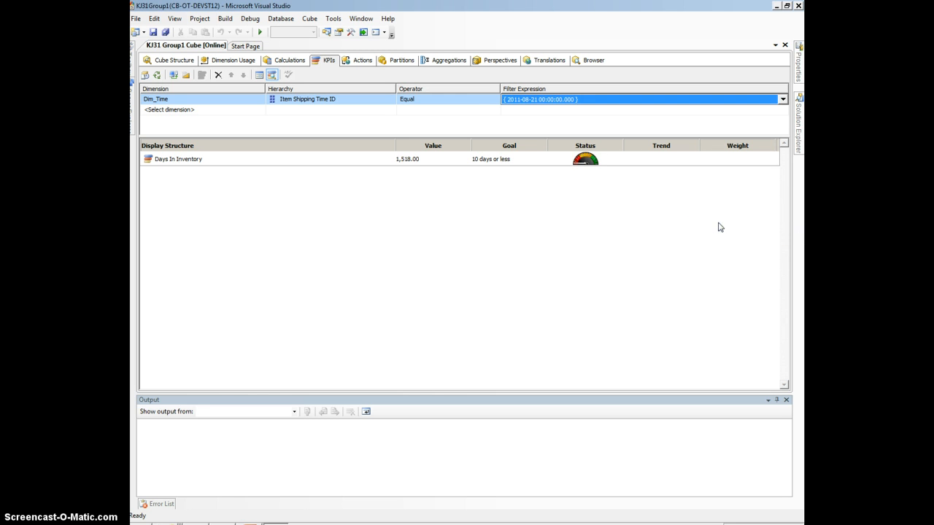
pyautogui.click(695, 224)
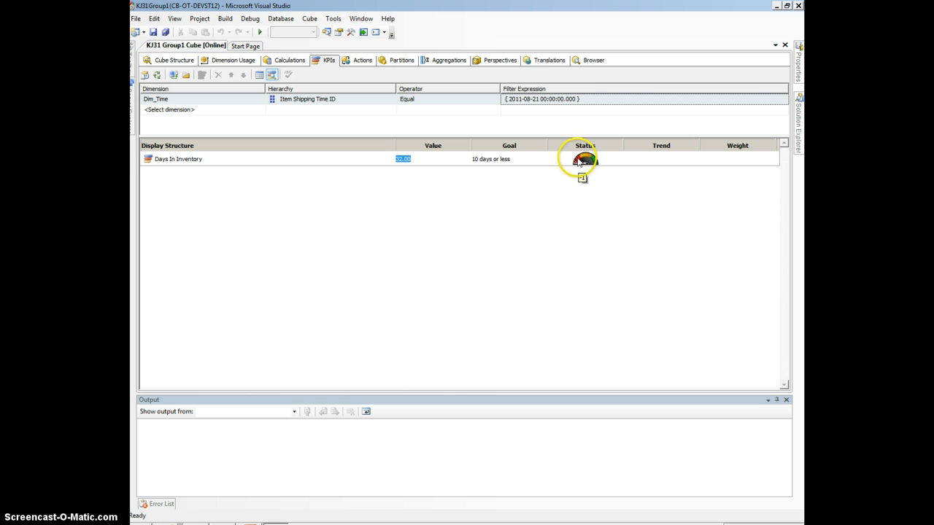
# - Replace the date in the KPI filter expression with 2011-06-12
pyautogui.click(636, 100)
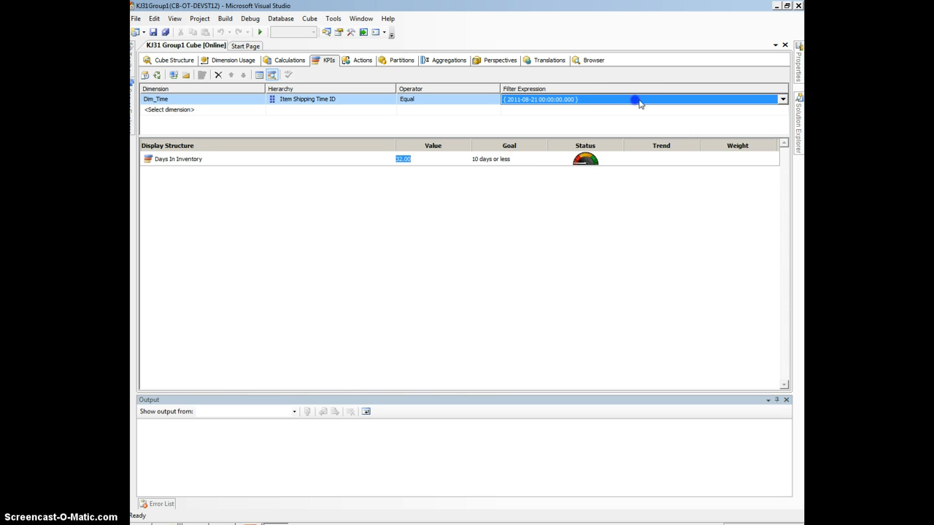
pyautogui.click(781, 99)
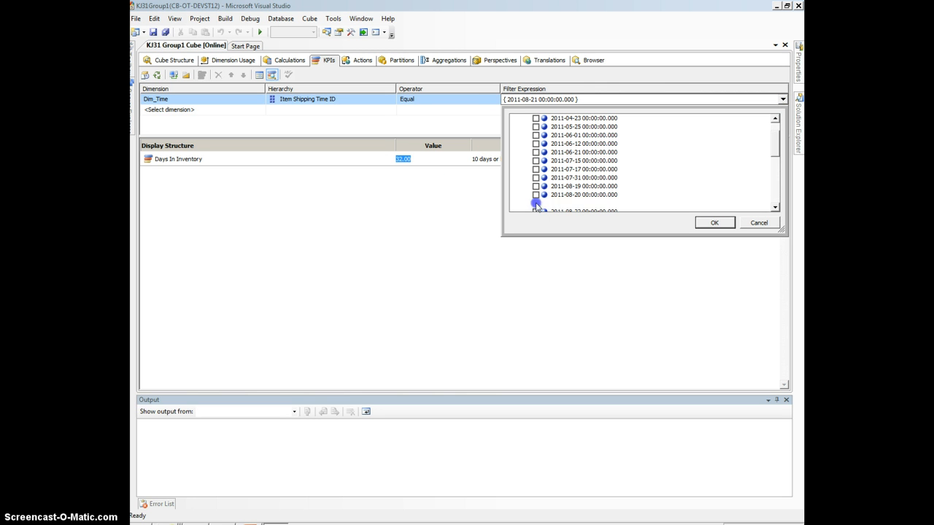
pyautogui.click(535, 143)
pyautogui.click(714, 224)
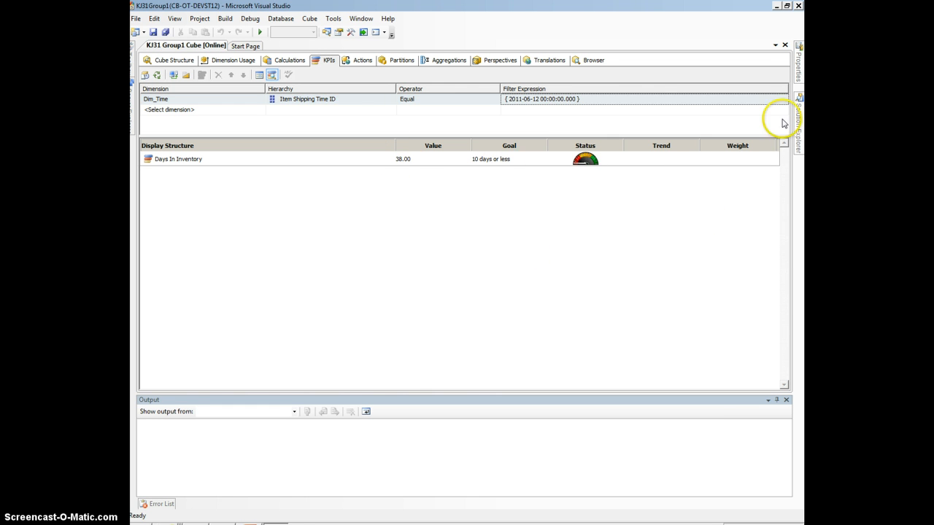
# - Change the KPI filter expression to the shipping date 2011-04-01 only, deselecting the 2011-06-12 date
pyautogui.click(779, 95)
pyautogui.click(782, 99)
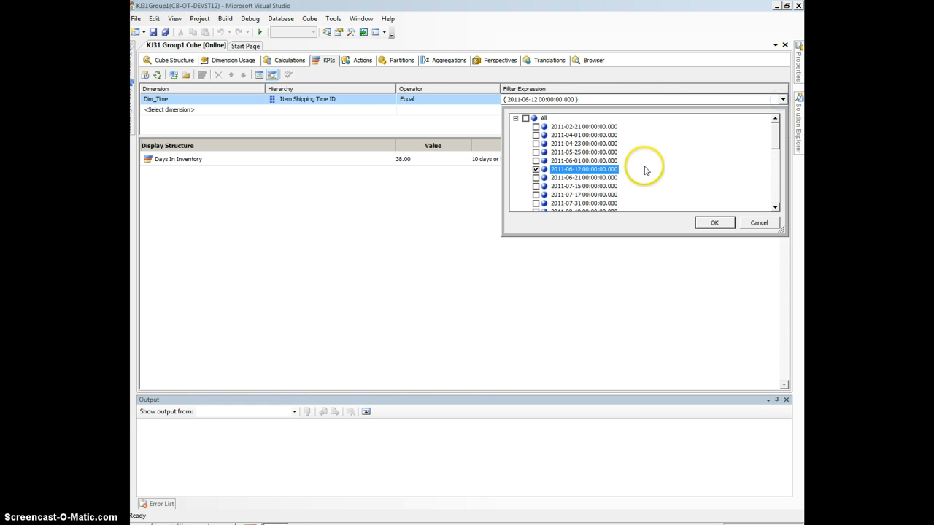
pyautogui.click(536, 135)
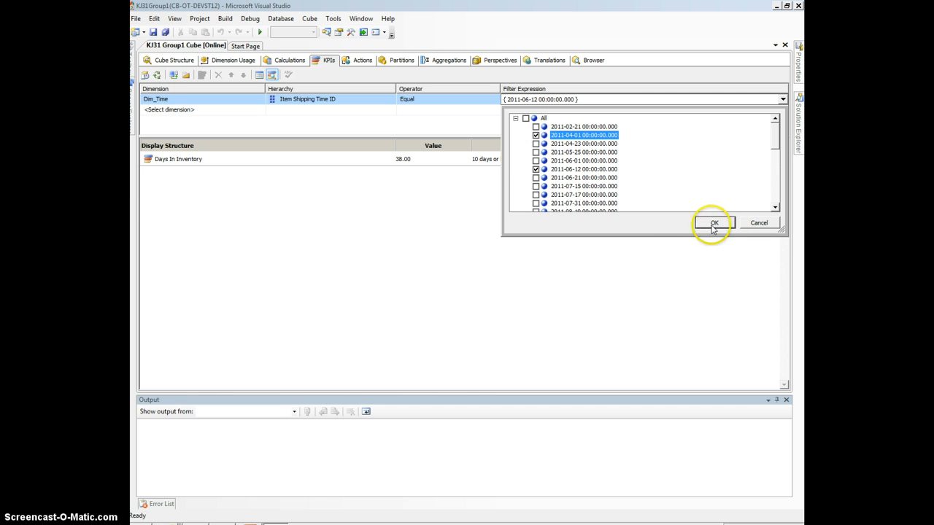
pyautogui.click(536, 168)
pyautogui.click(709, 221)
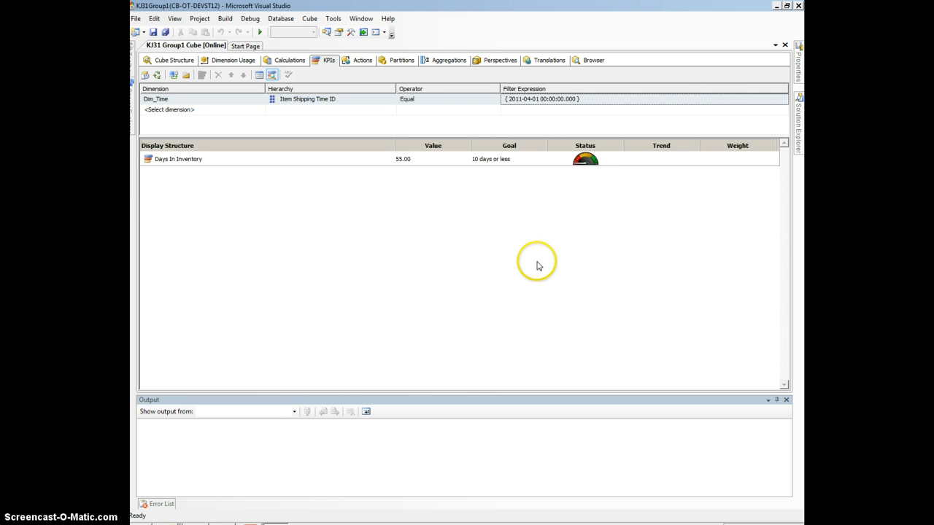
# - Set the KPI filter expression to the shipping date 2012-01-13 only and refresh the Days In Inventory status
pyautogui.click(777, 99)
pyautogui.click(783, 99)
pyautogui.scroll(5, 662, 183)
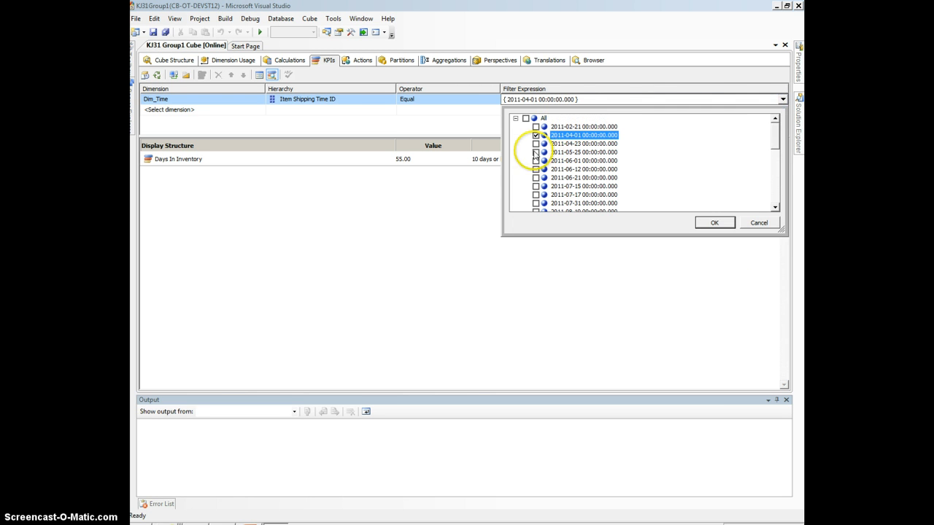
pyautogui.scroll(-6, 696, 183)
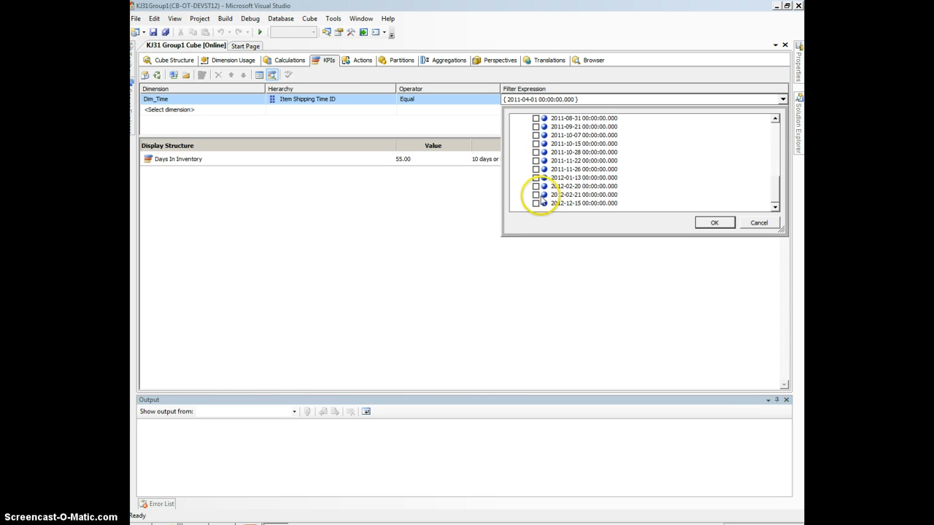
pyautogui.click(536, 177)
pyautogui.click(715, 222)
pyautogui.click(604, 269)
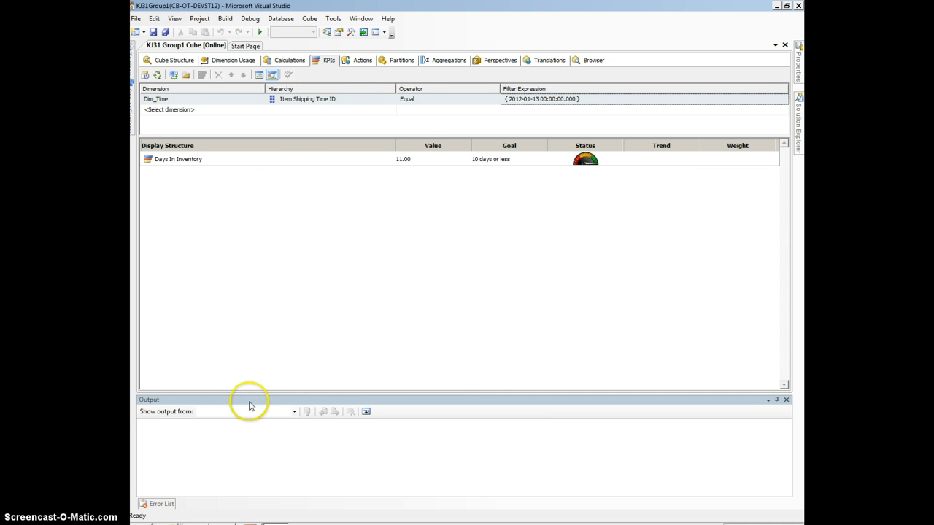
# - Switch to Report Manager in Internet Explorer, browse to the KJ31Group1 folder inside KJ31, and return there after viewing the Chart report
pyautogui.click(157, 523)
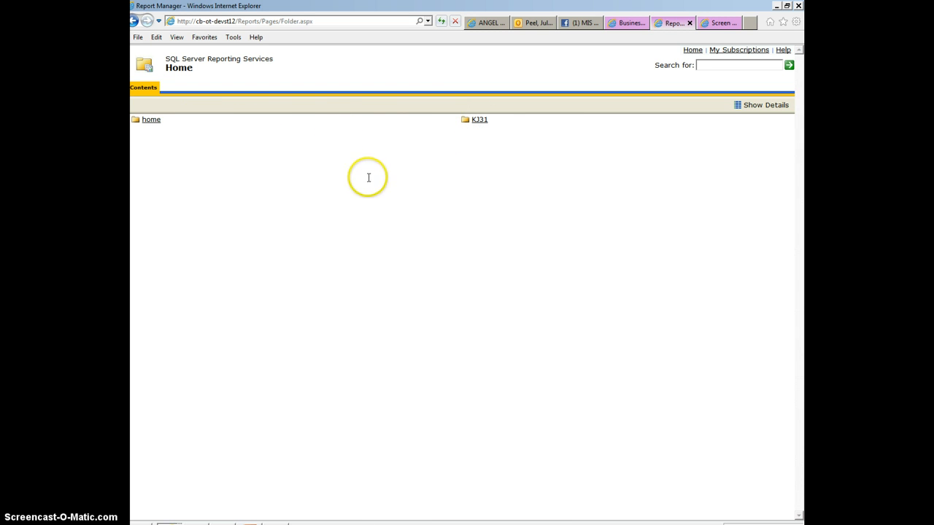
pyautogui.click(242, 25)
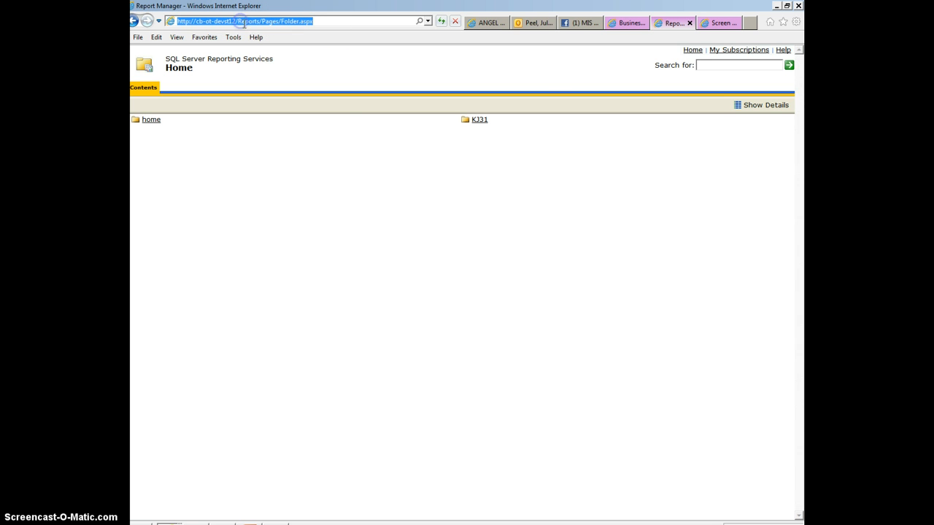
pyautogui.click(369, 156)
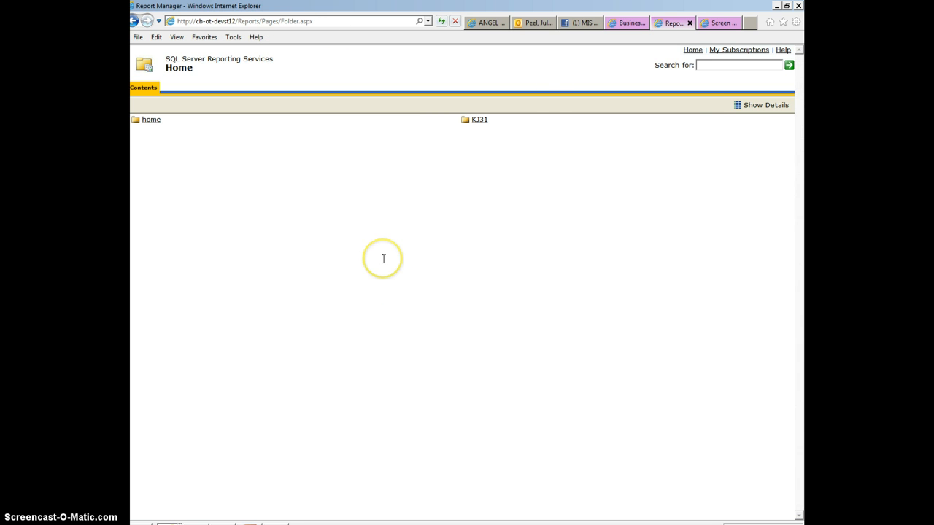
pyautogui.click(480, 121)
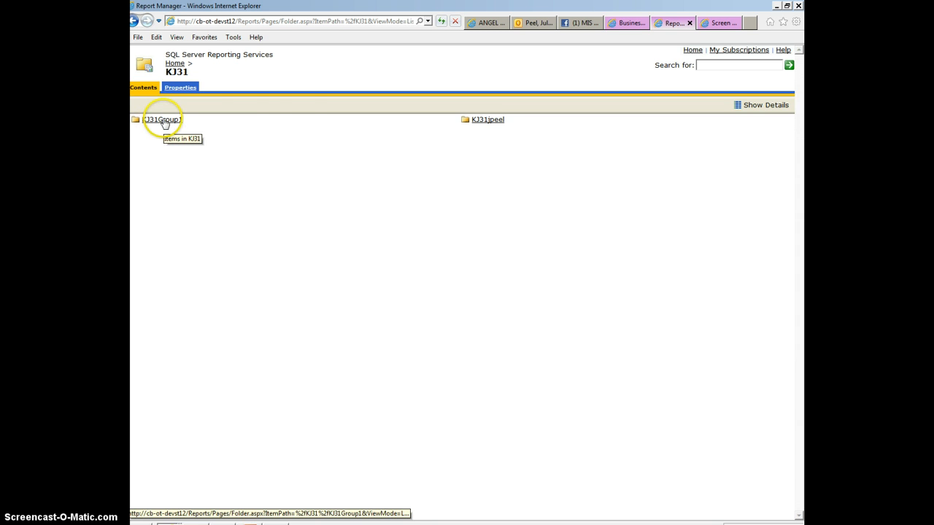
pyautogui.click(165, 121)
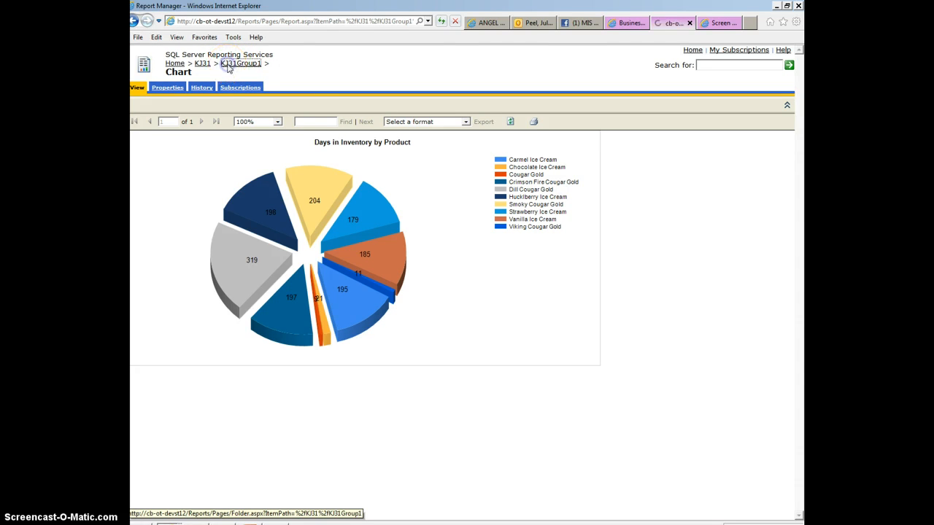
pyautogui.click(228, 65)
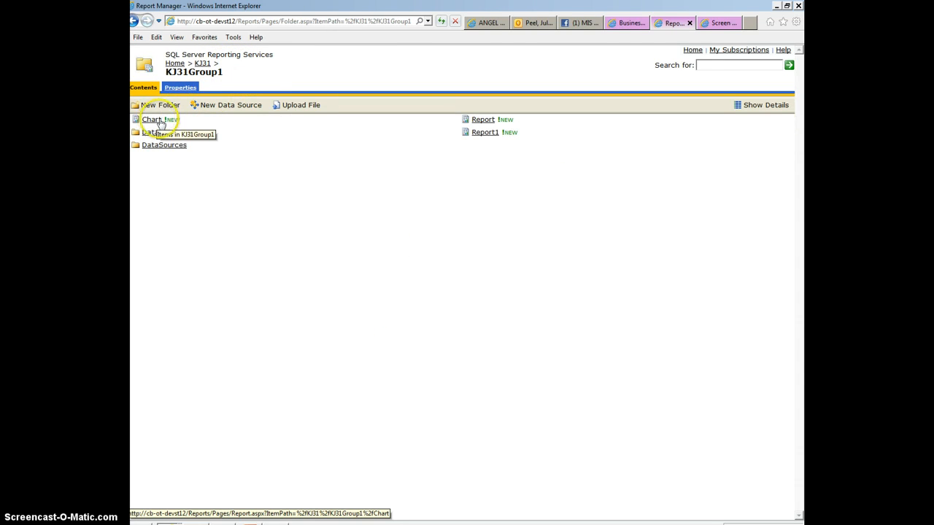
# - Open the Report report and drill into Cheese, Cougar Gold, Tube Cheese, 2011Q3, 201108 down to the 2011-08-31 detail, then collapse Cougar Gold
pyautogui.click(484, 120)
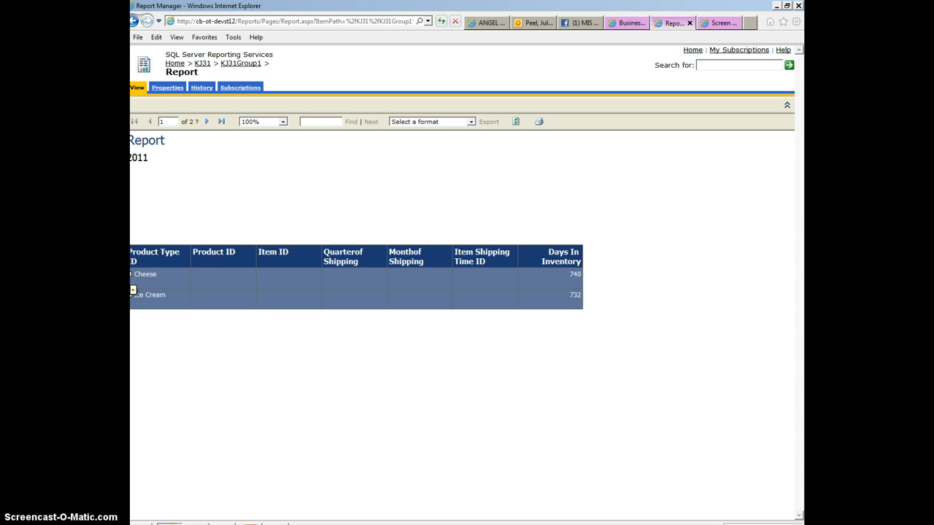
pyautogui.click(132, 274)
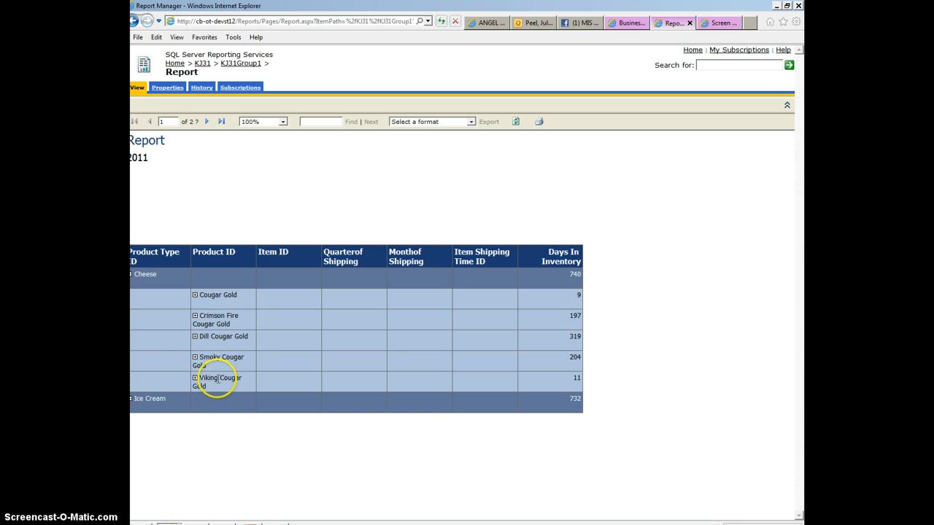
pyautogui.click(195, 295)
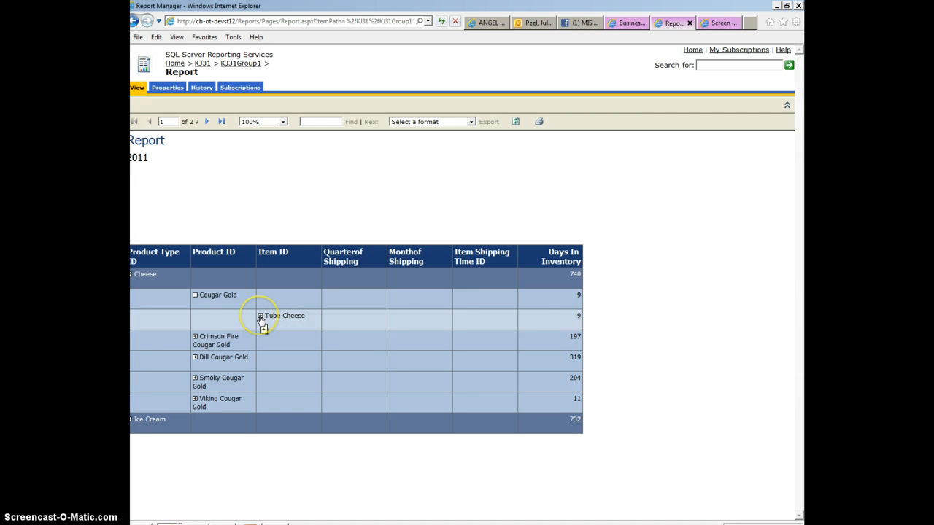
pyautogui.click(259, 316)
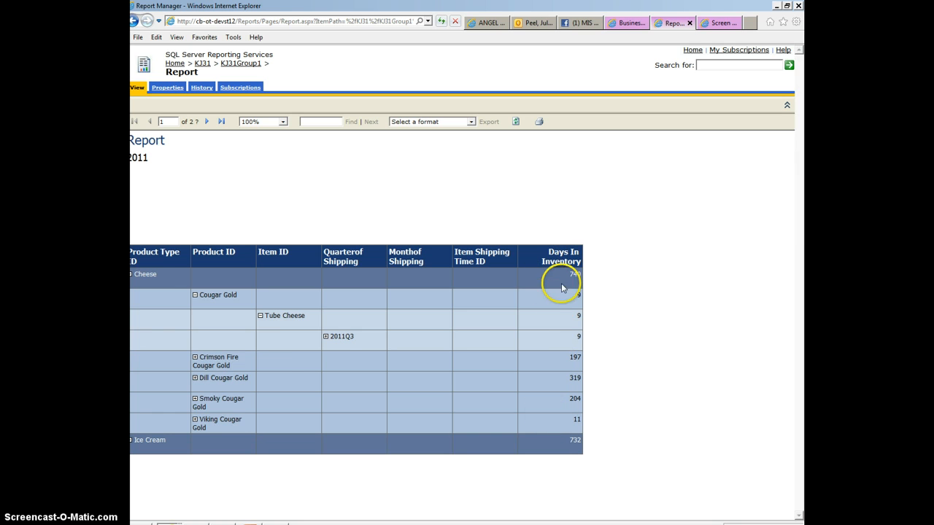
pyautogui.click(326, 337)
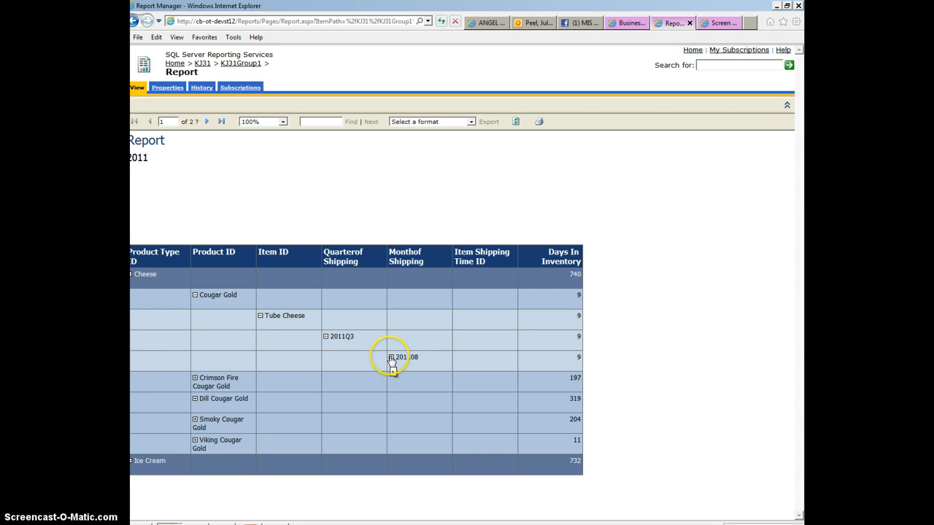
pyautogui.click(391, 358)
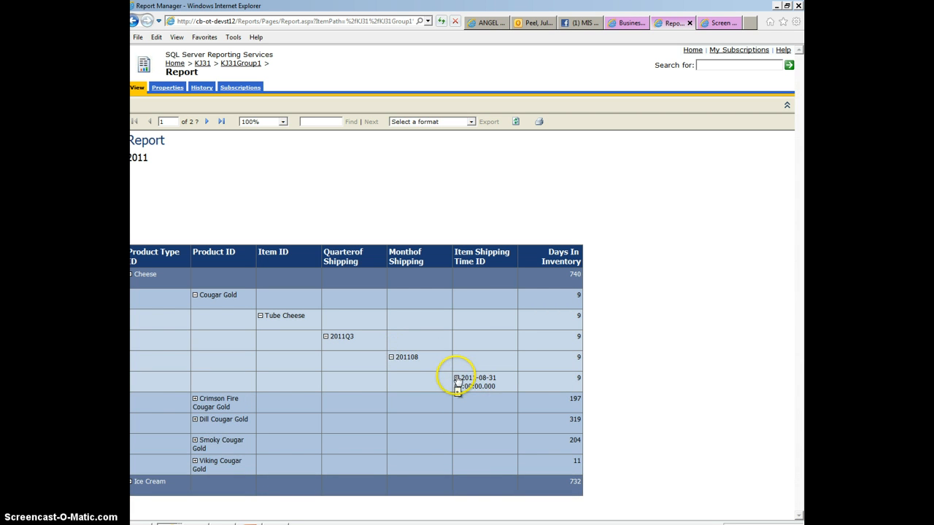
pyautogui.click(456, 378)
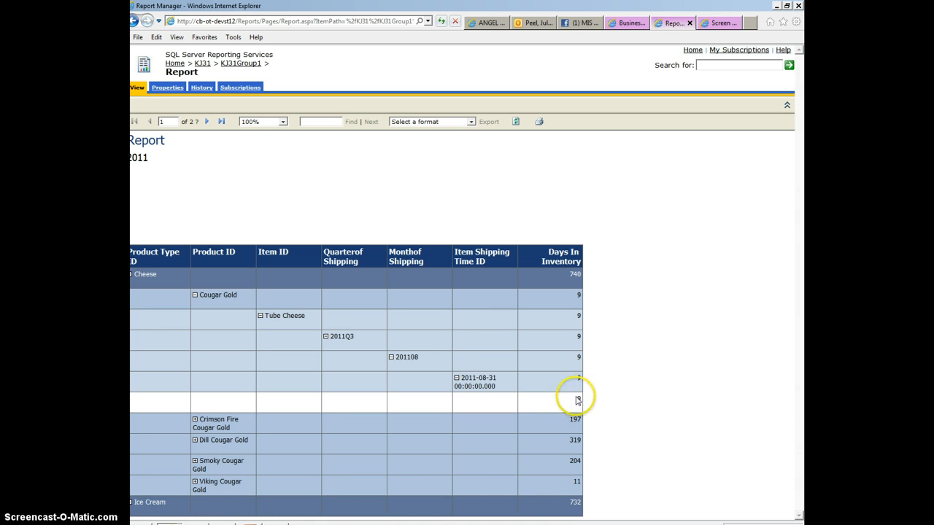
pyautogui.click(195, 295)
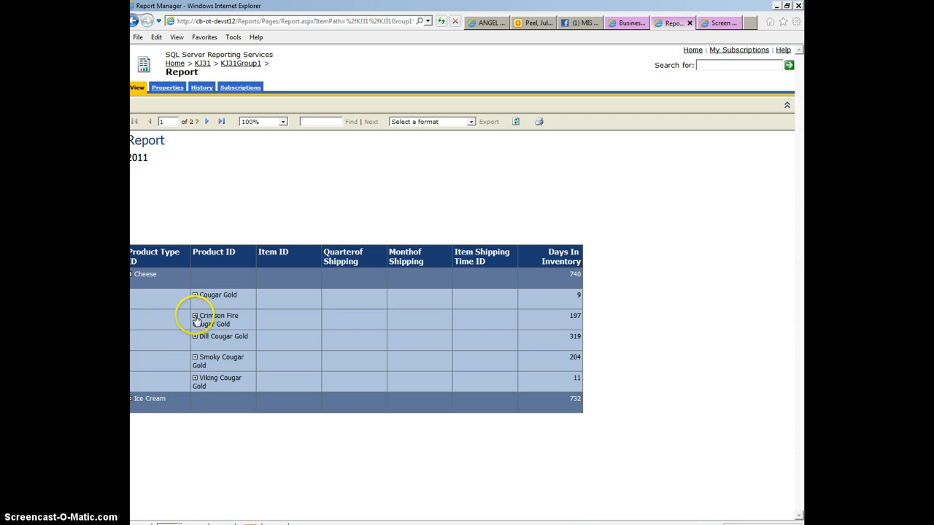
# - Drill into Ice Cream on the 2011 page through Chocolate Ice Cream, Gallon Ice Cream, 2011Q4 and 201111 to the 2011-11-26 detail
pyautogui.click(131, 399)
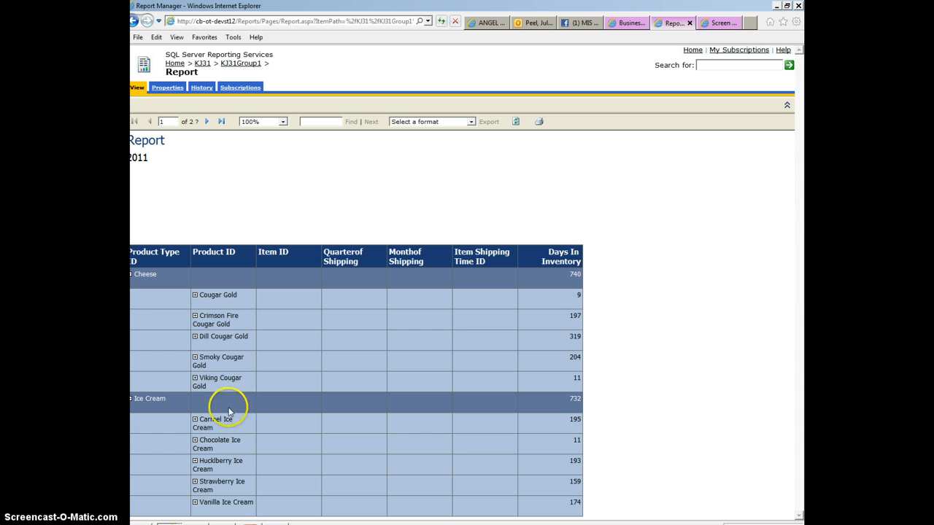
pyautogui.click(195, 441)
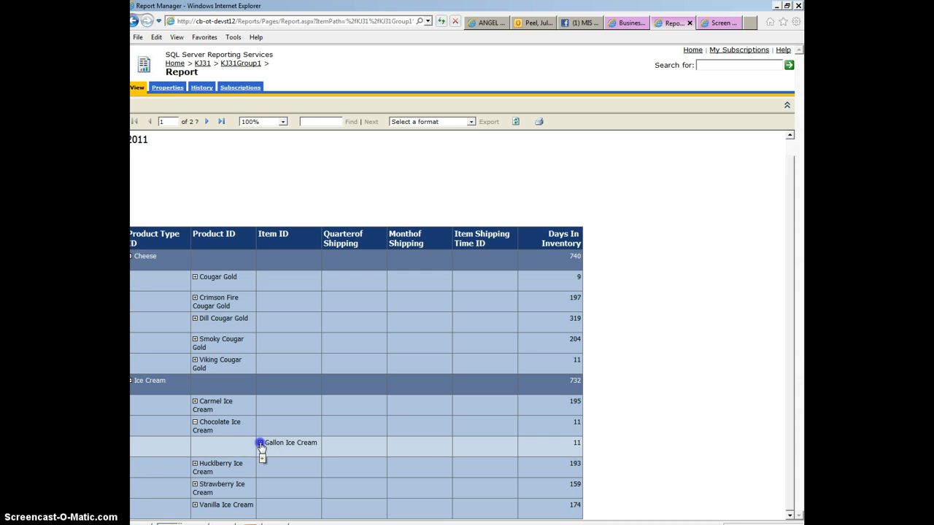
pyautogui.click(260, 443)
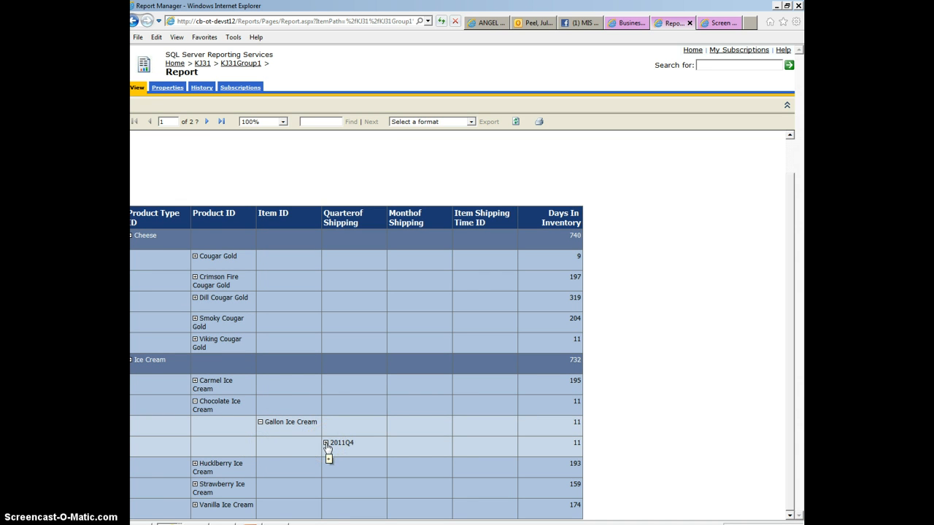
pyautogui.click(326, 443)
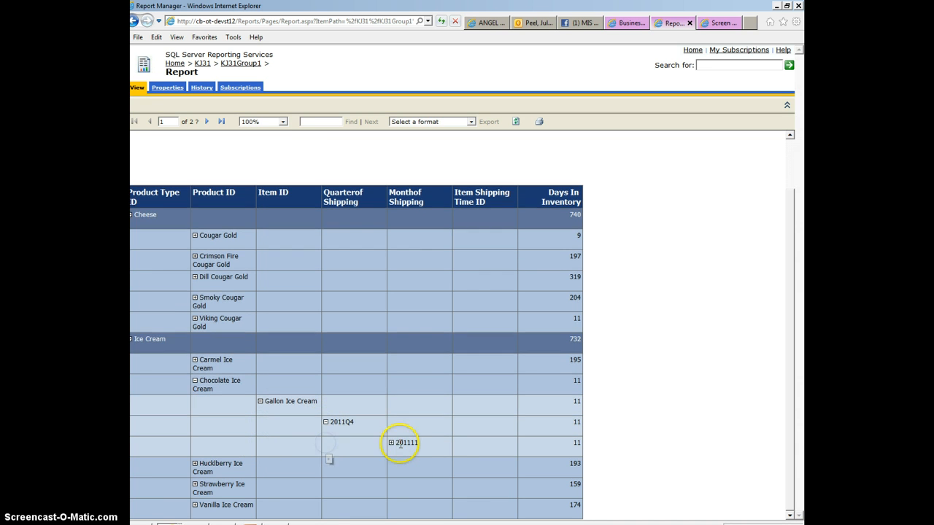
pyautogui.click(390, 444)
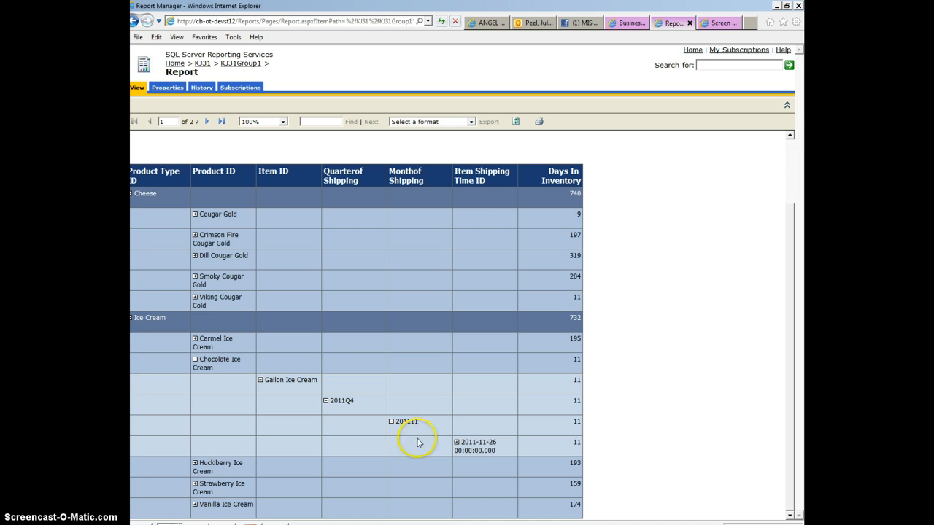
pyautogui.click(456, 443)
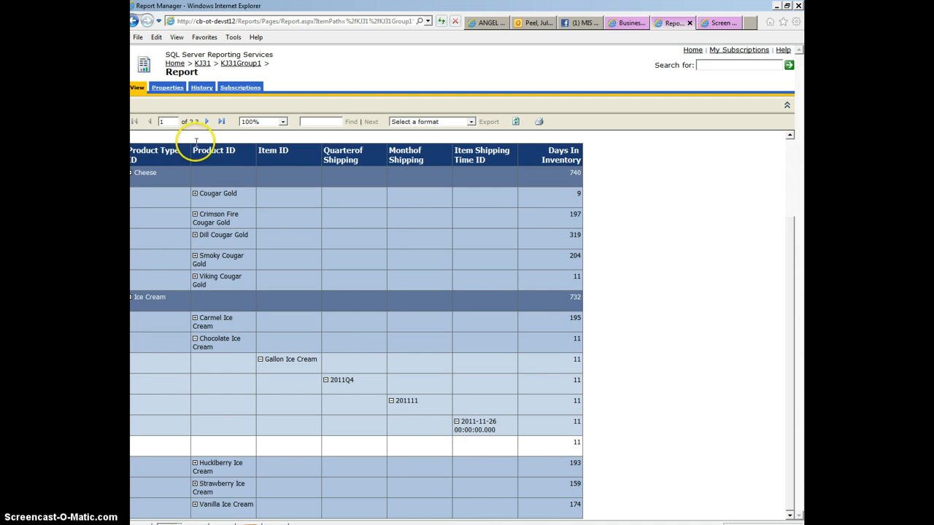
# - Go to the report's 2012 page and drill into Ice Cream through Chocolate Ice Cream, Pint Ice Cream and 2012Q1 to the shipping date within 201202
pyautogui.scroll(3, 285, 221)
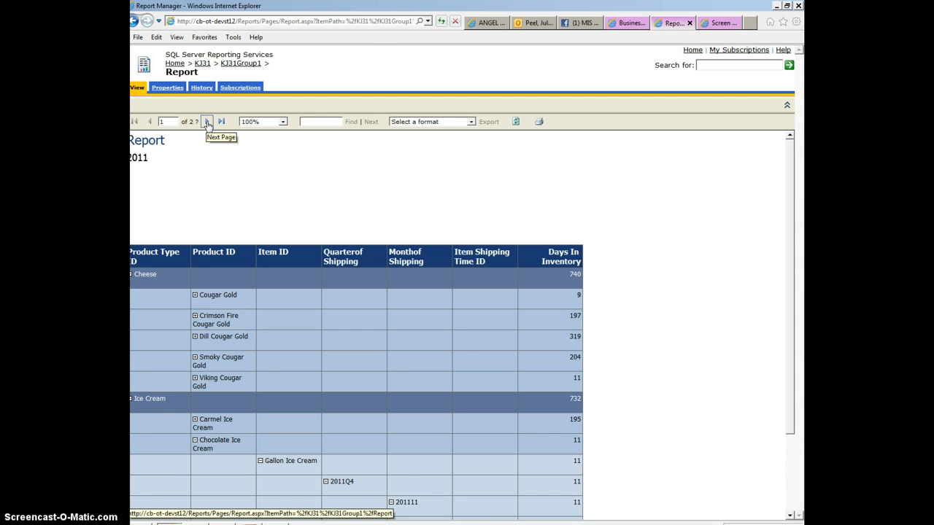
pyautogui.click(207, 122)
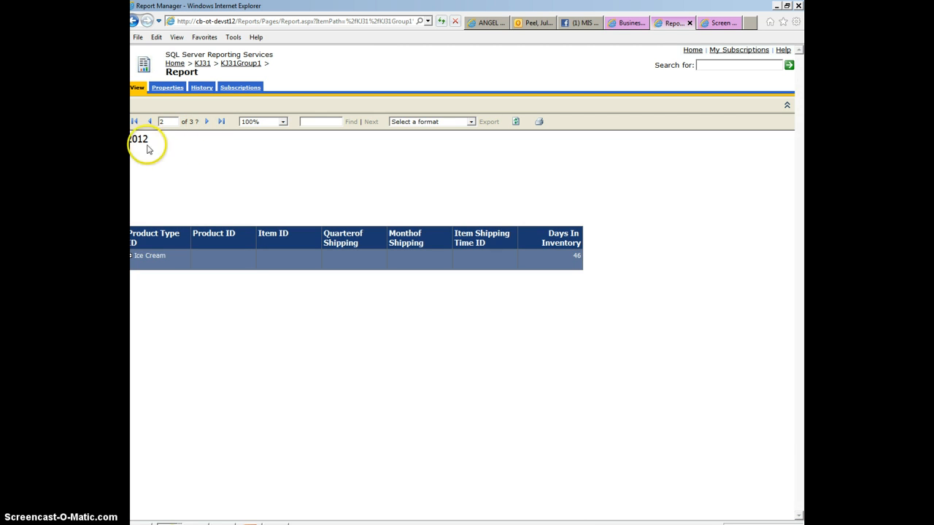
pyautogui.click(131, 257)
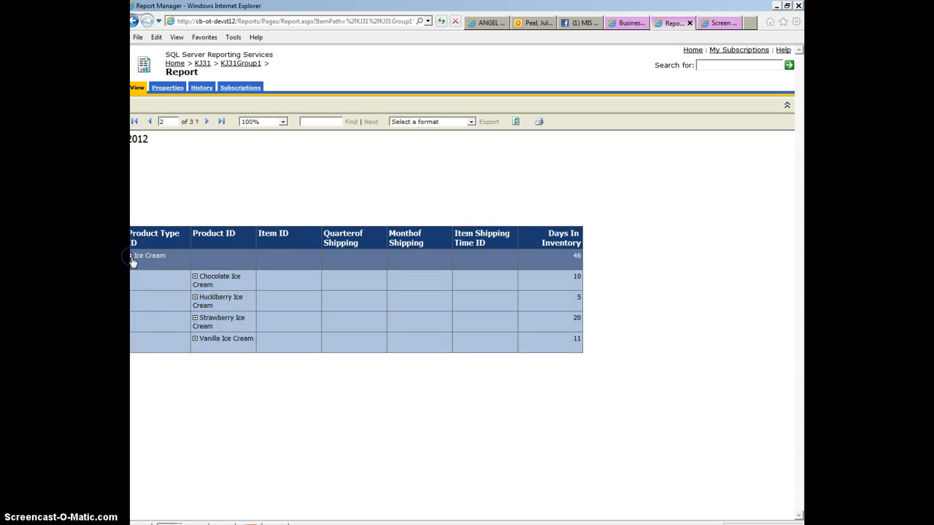
pyautogui.click(195, 276)
pyautogui.click(260, 297)
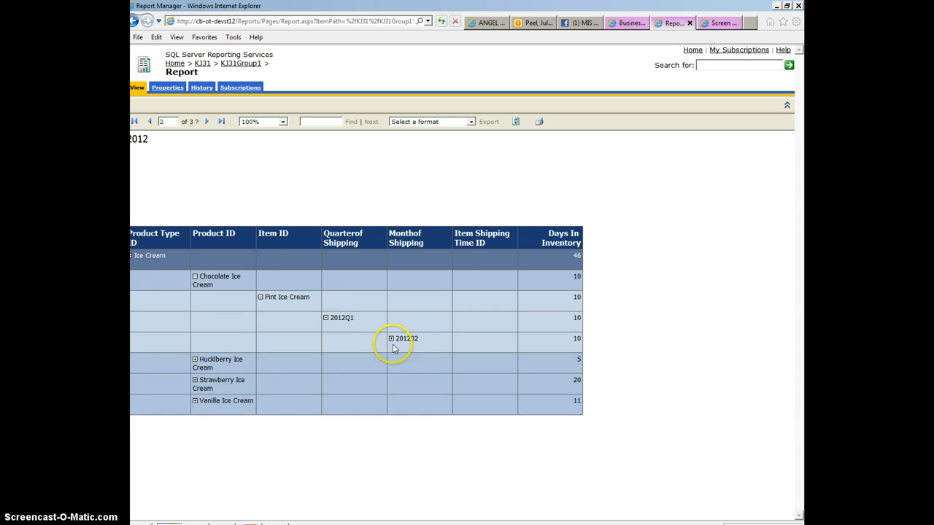
pyautogui.click(391, 338)
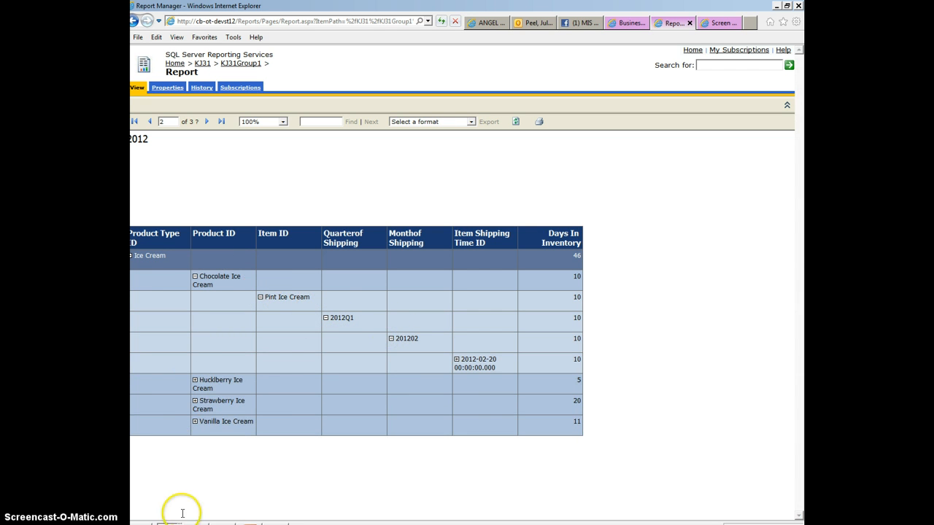